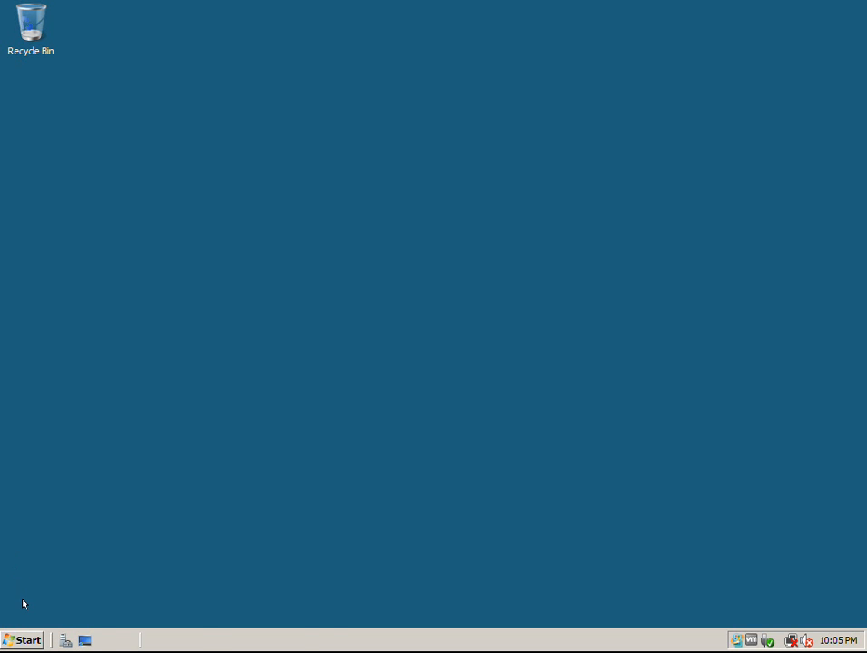
Step: Open Share and Storage Management and try to provision storage
click(24, 635)
click(416, 511)
click(23, 635)
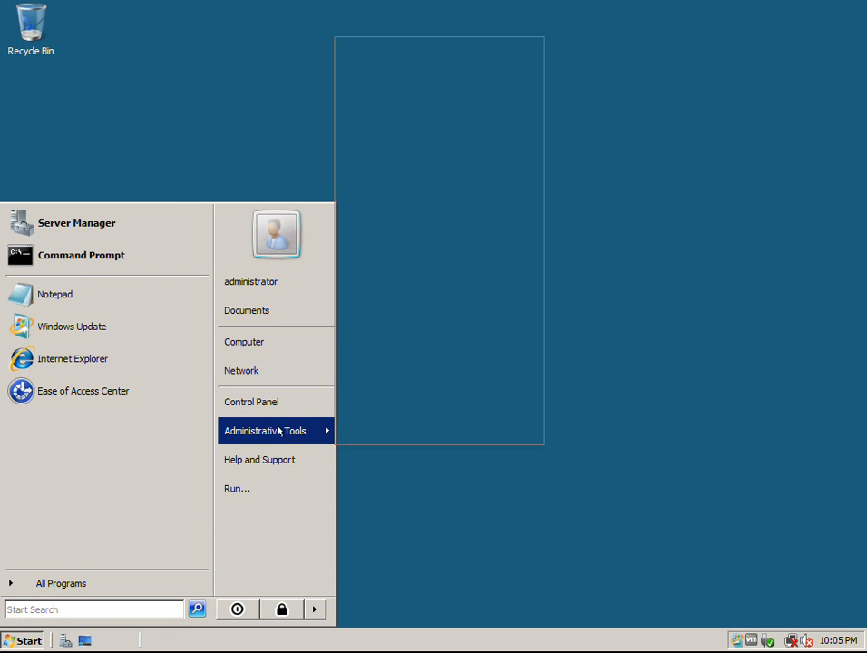
mouse_move(279, 431)
click(407, 351)
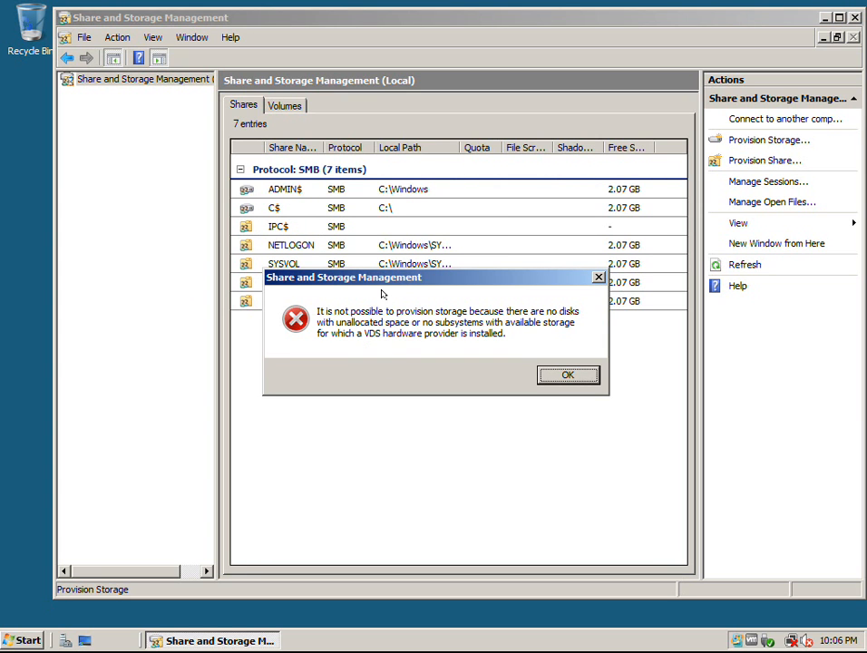
click(557, 376)
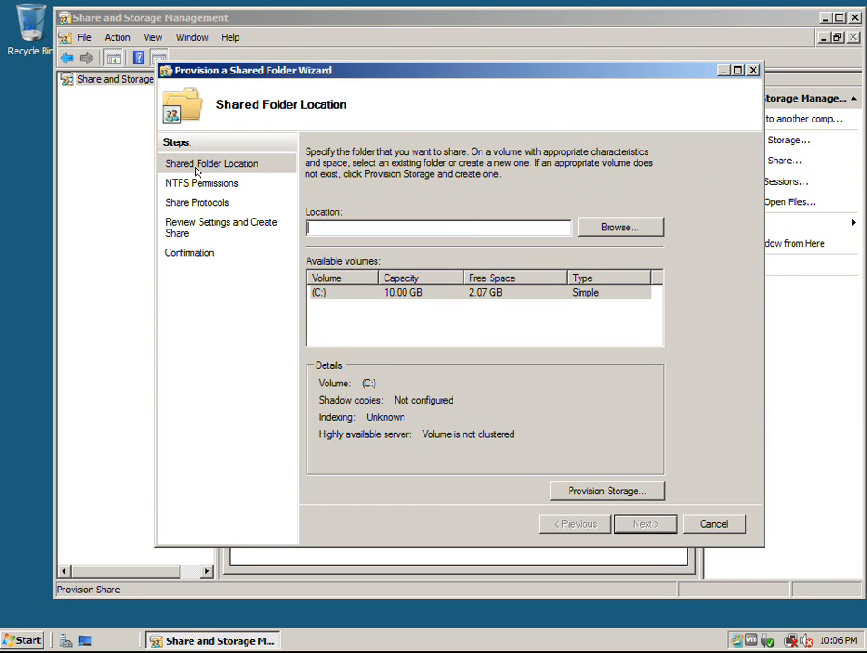
Step: Set the c$\Users folder as the shared folder location in the Provision a Shared Folder Wizard and continue
click(640, 228)
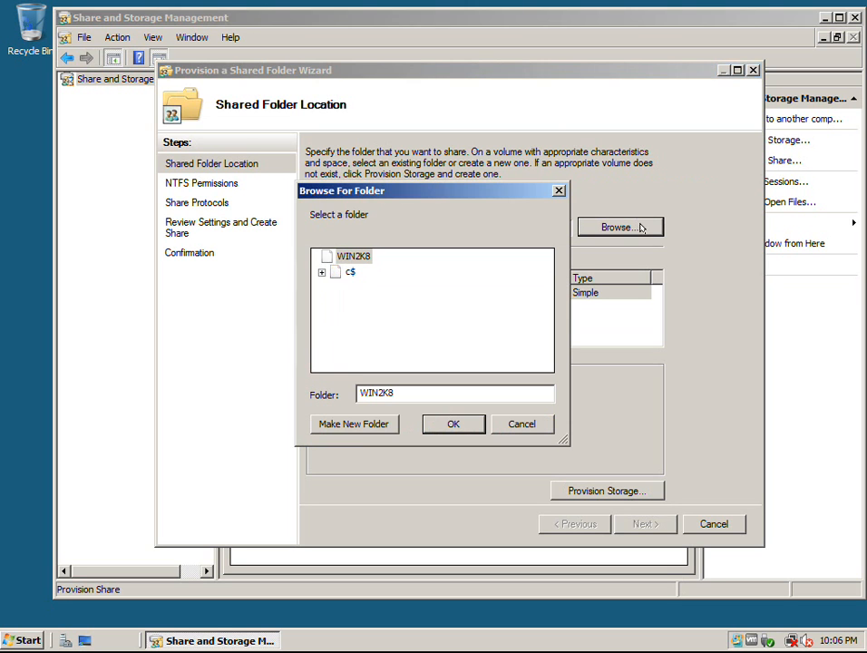
click(321, 272)
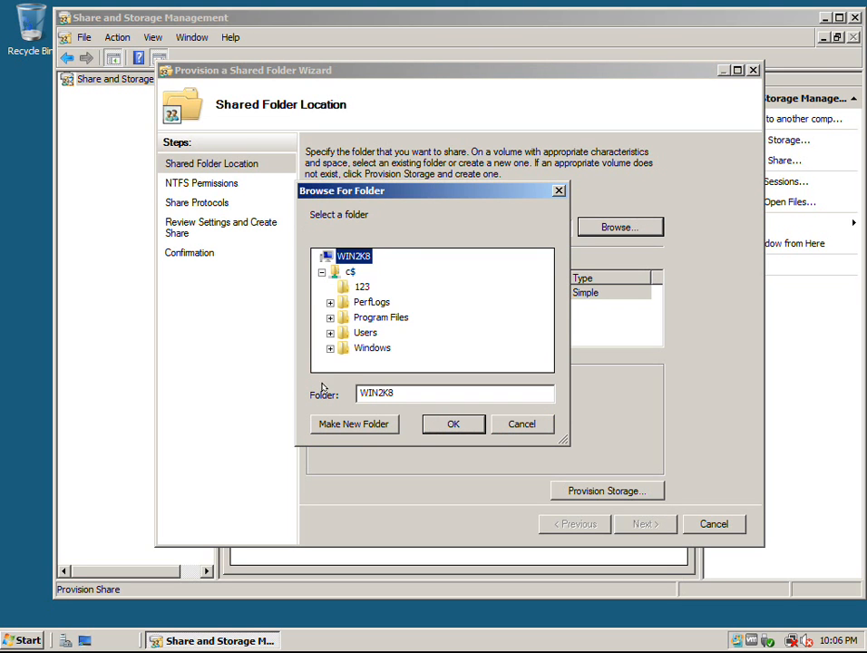
click(361, 332)
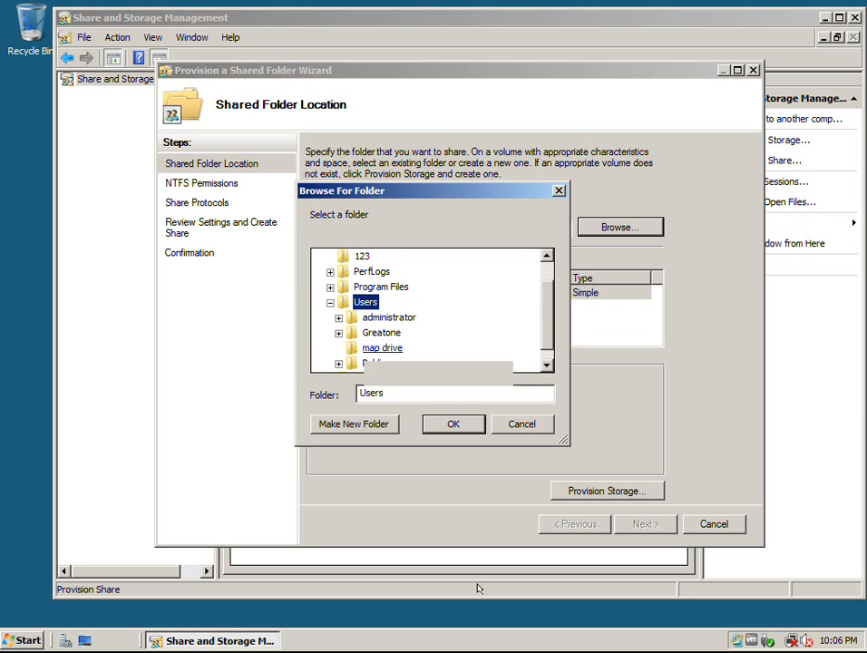
click(448, 424)
click(644, 523)
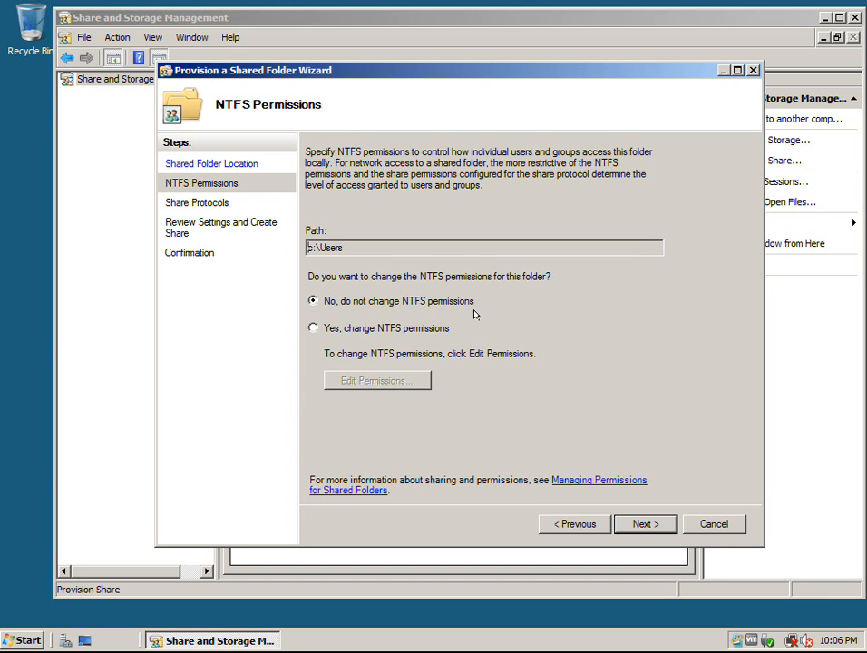
click(365, 329)
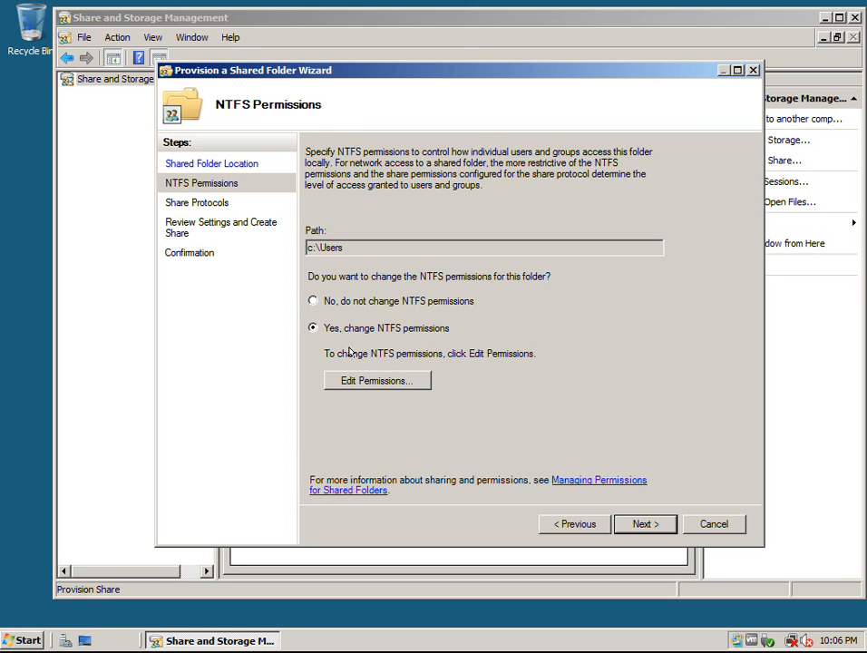
click(347, 379)
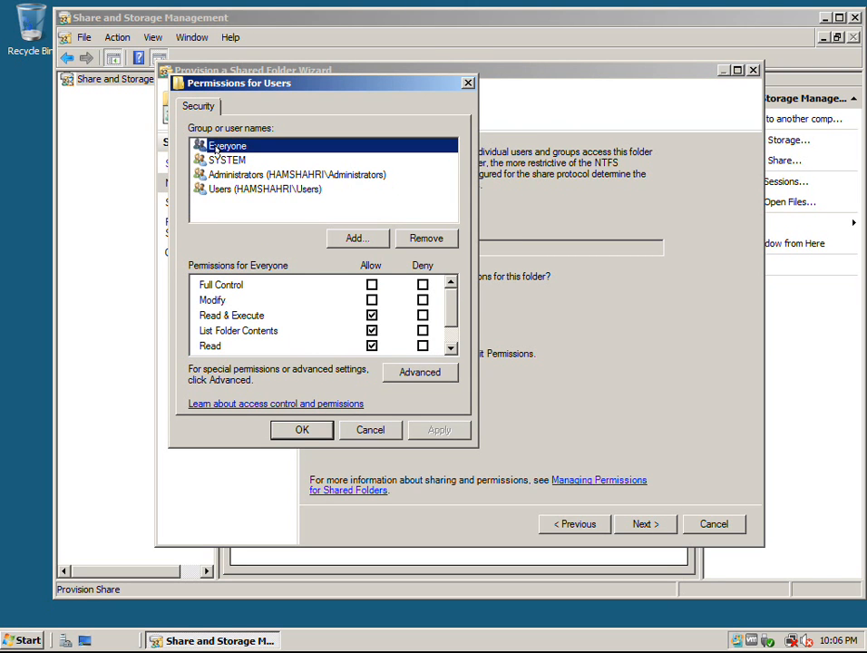
click(423, 315)
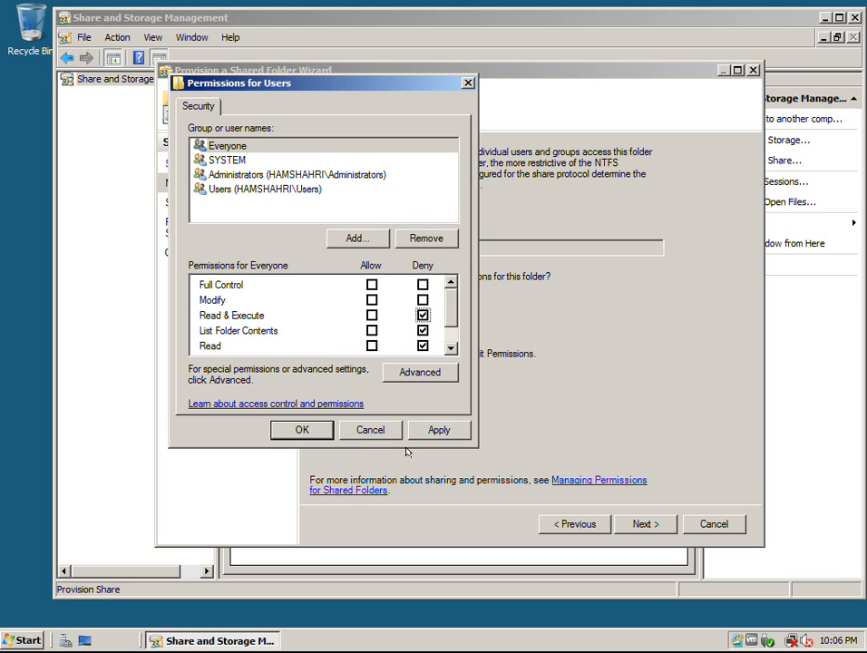
click(354, 433)
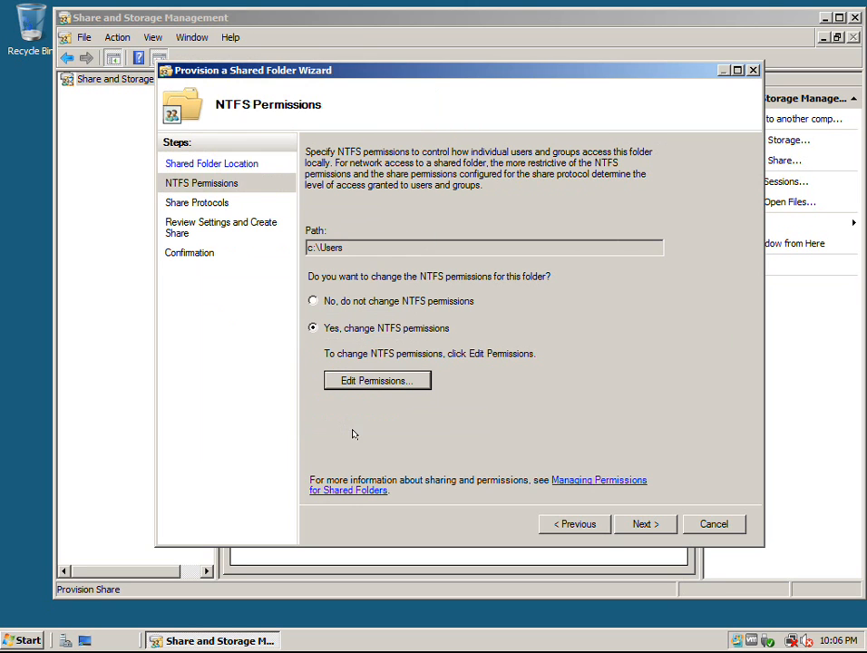
click(313, 301)
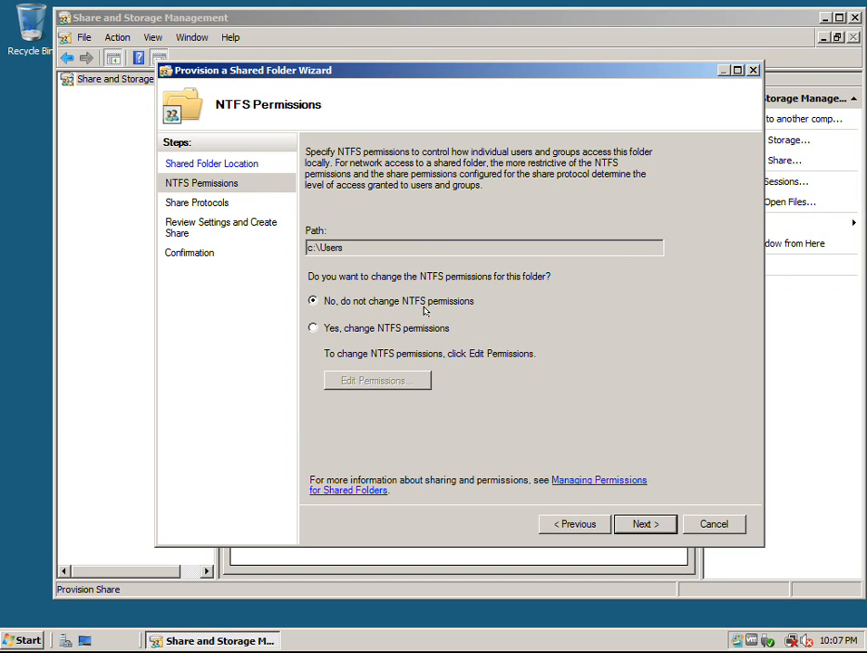
Step: Continue with the NTFS permissions unchanged and the SMB share name Users~2, up to the advanced SMB settings
click(640, 524)
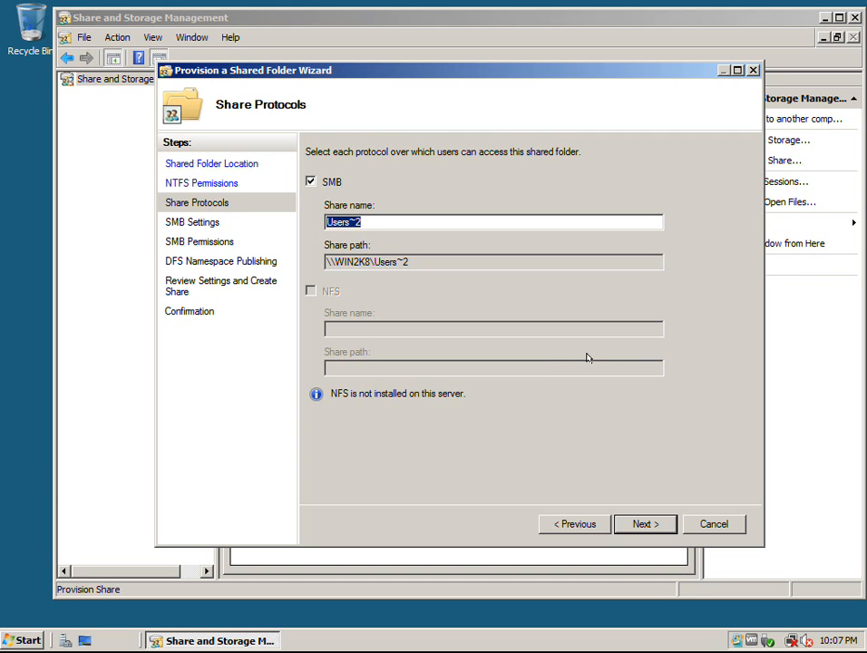
click(642, 524)
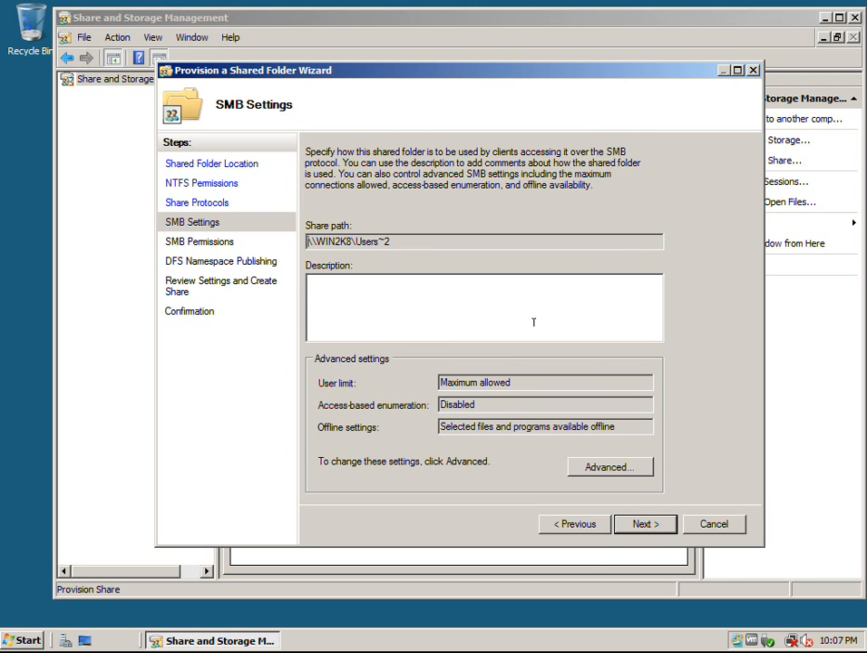
click(585, 466)
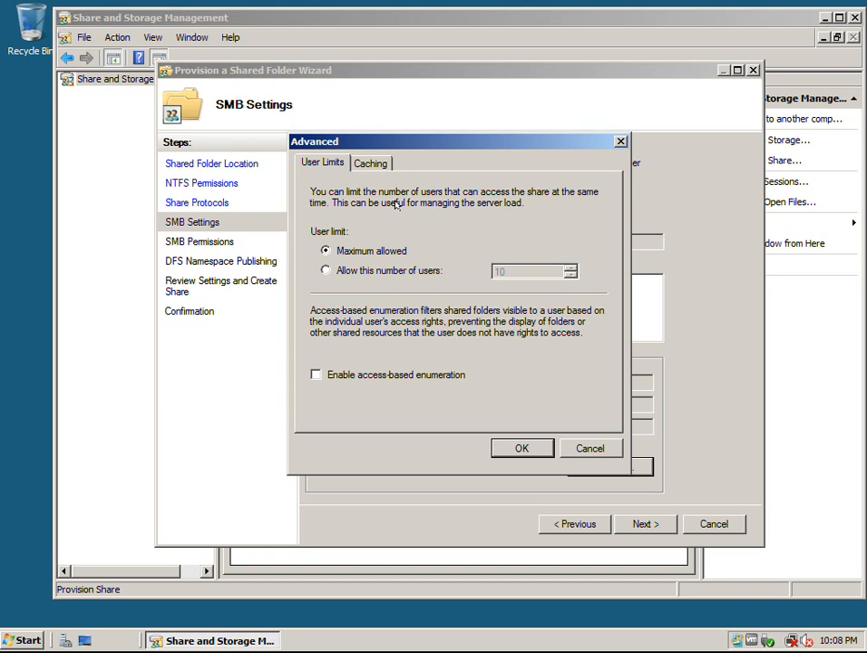
key(ctrl+alt)
click(328, 273)
drag(526, 271, 446, 273)
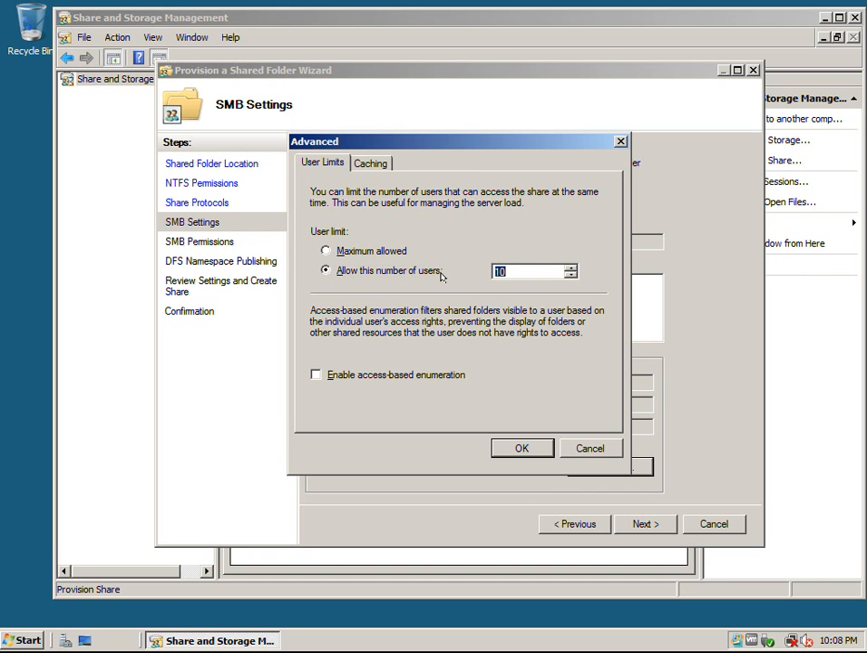
text(25)
click(326, 253)
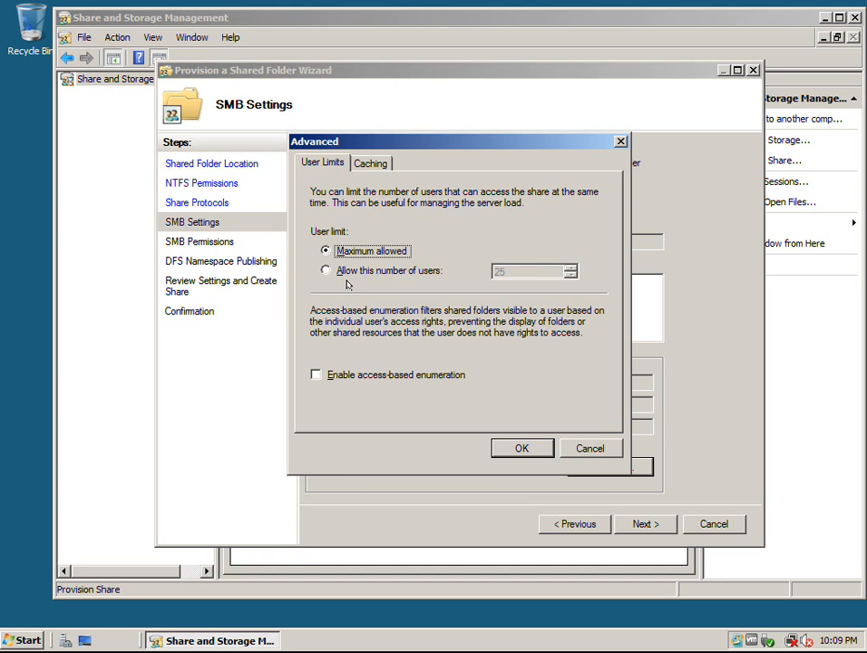
Step: Enable access-based enumeration and keep only the files and programs that users specify available offline
click(316, 375)
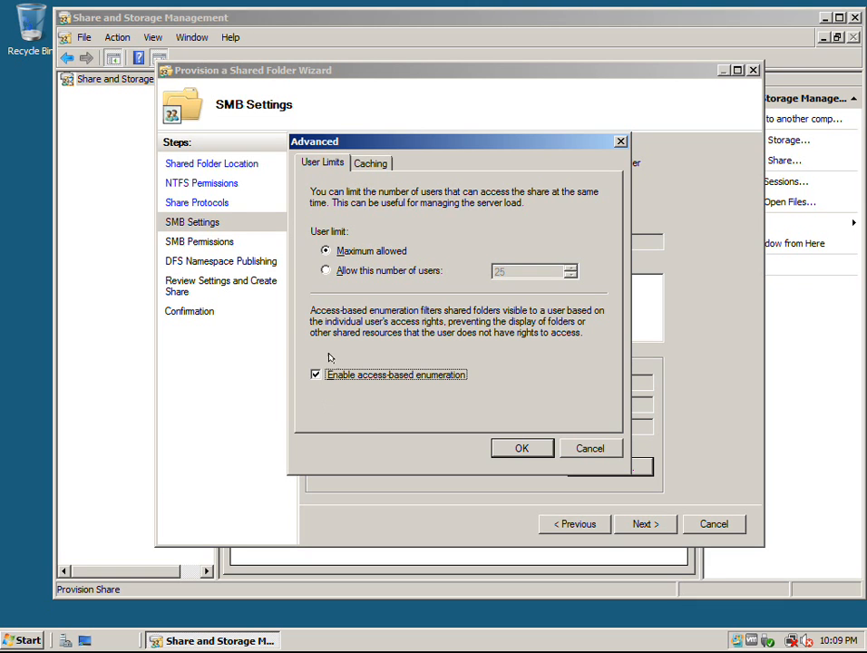
click(369, 161)
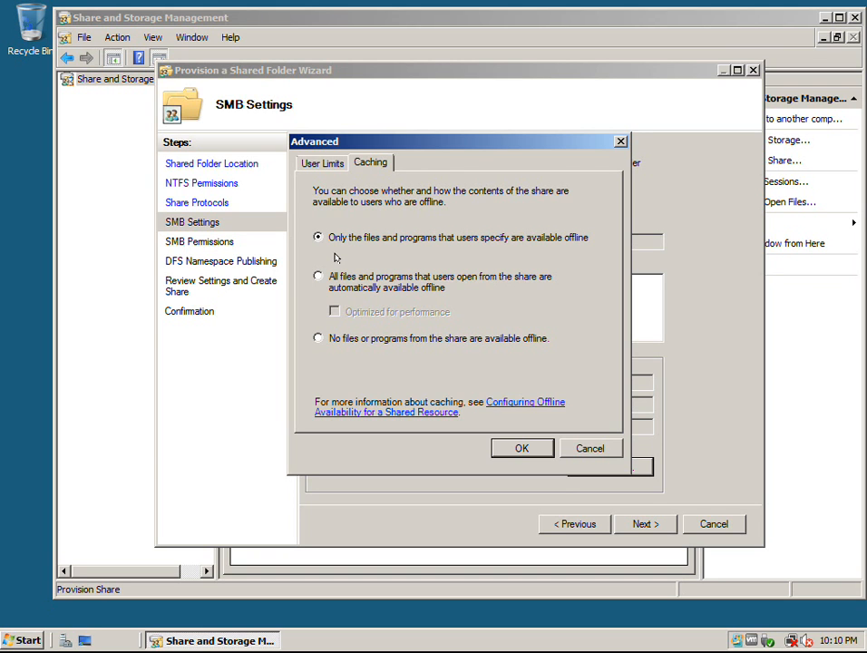
key(ctrl+alt)
click(316, 339)
click(317, 238)
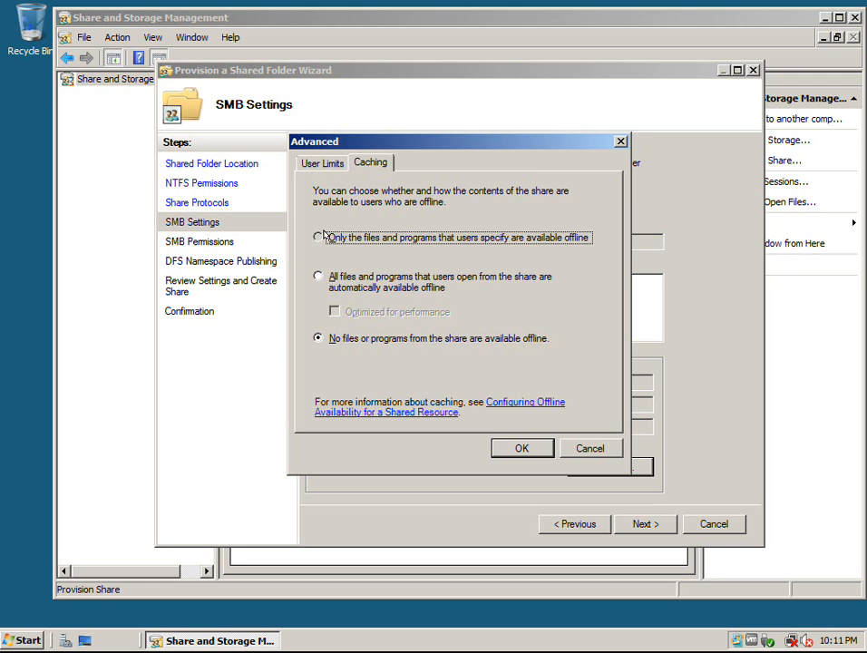
click(520, 448)
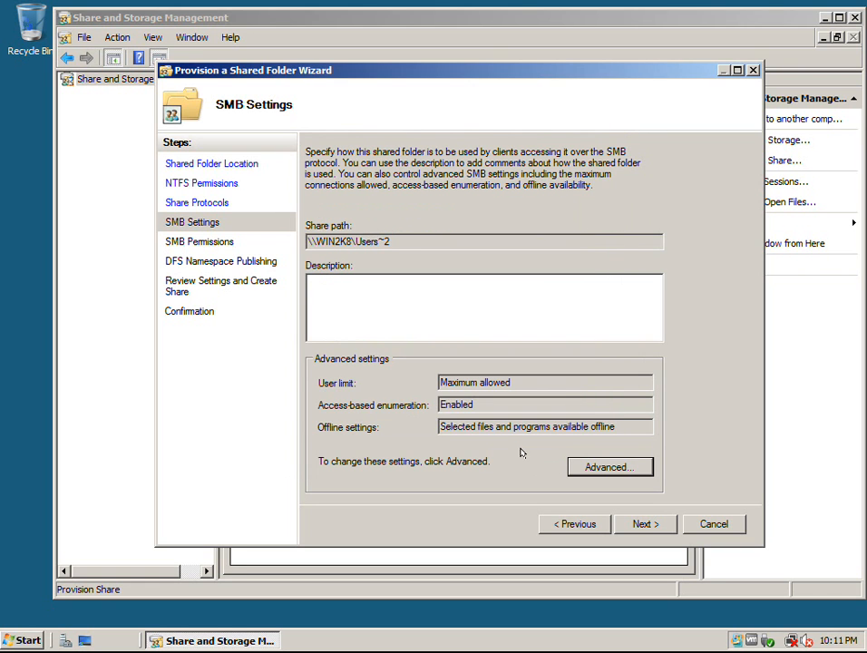
Step: Choose custom share permissions, keep the Everyone group's Read access, and continue to DFS namespace publishing
click(638, 524)
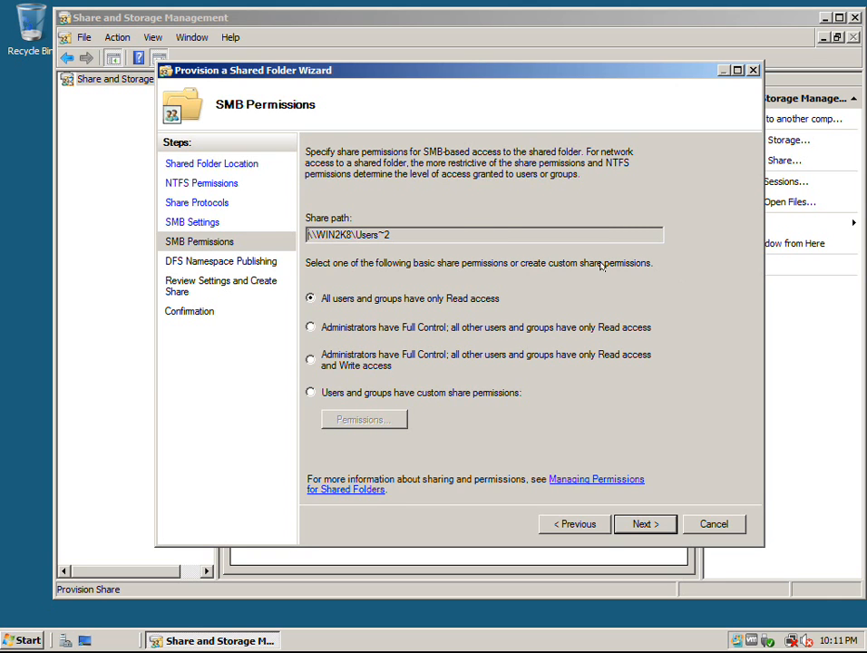
click(311, 392)
click(346, 419)
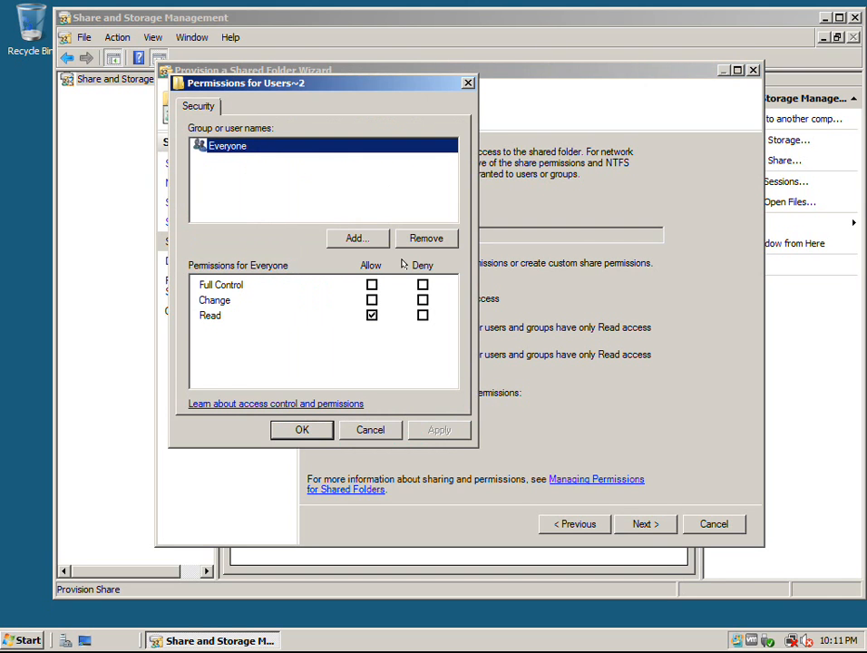
click(379, 237)
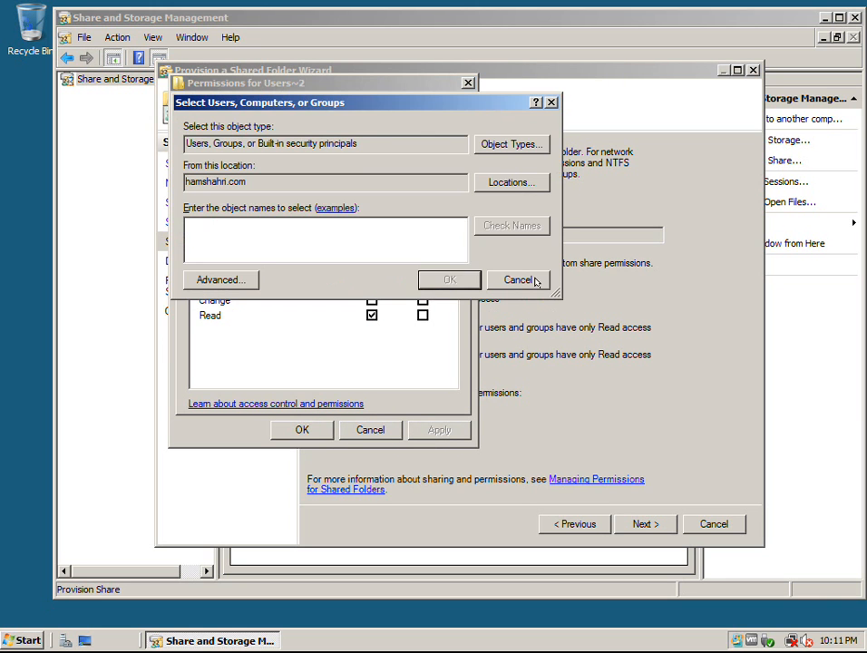
key(Escape)
click(396, 430)
click(640, 524)
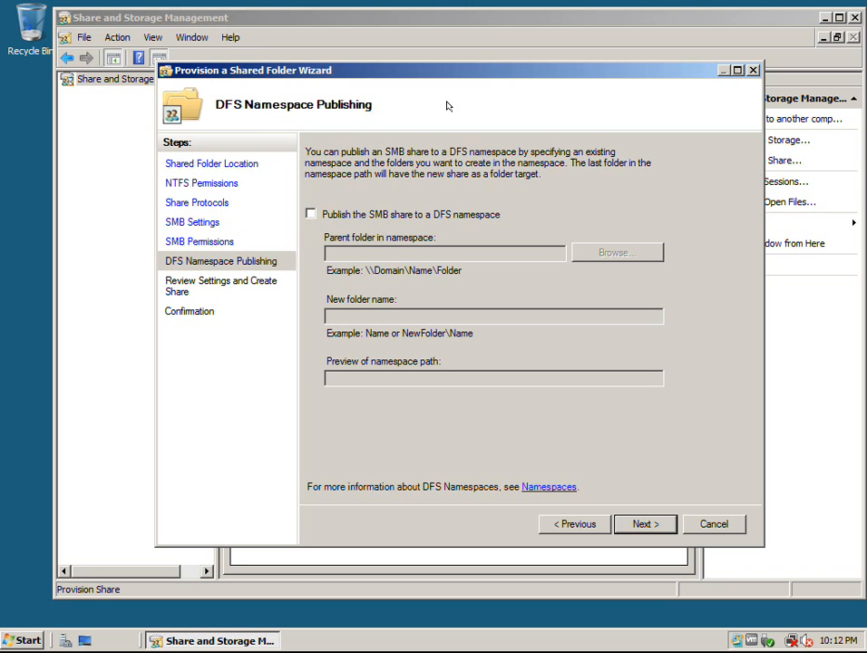
Step: Skip DFS namespace publishing, create the share with the reviewed settings, and close the wizard
click(652, 524)
drag(536, 403, 310, 220)
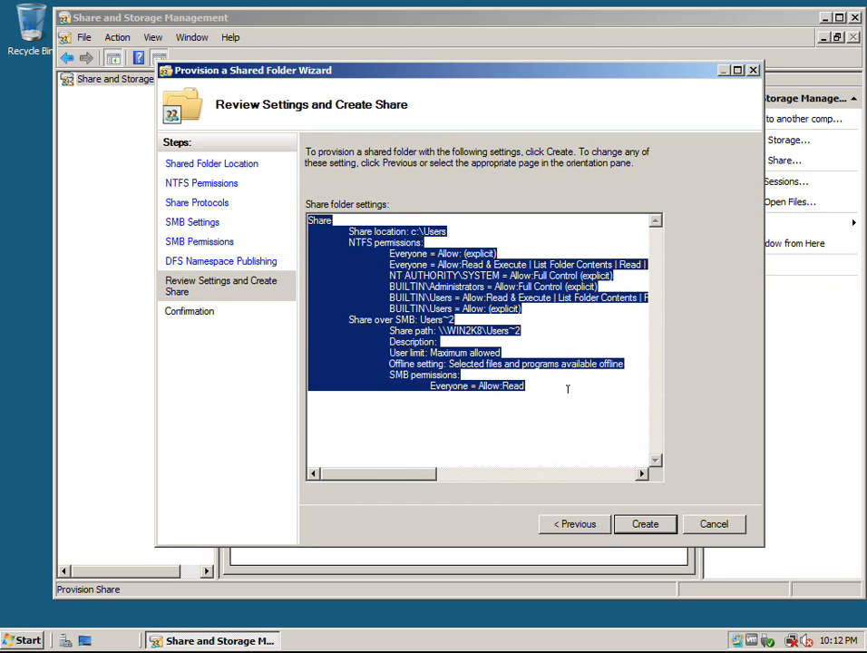
click(566, 388)
click(652, 522)
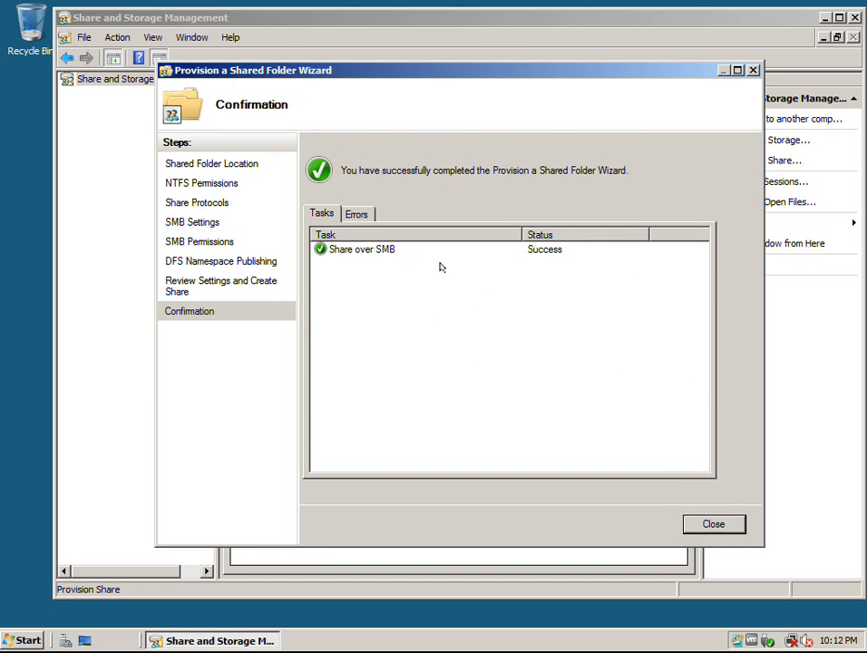
click(713, 523)
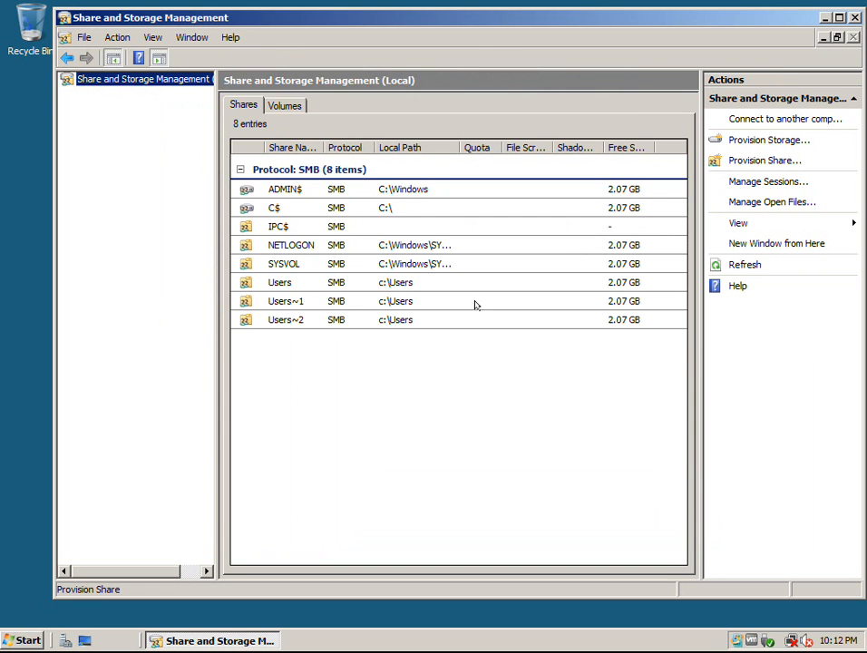
Step: View the sharing and permissions properties of the Users~2 share
click(349, 319)
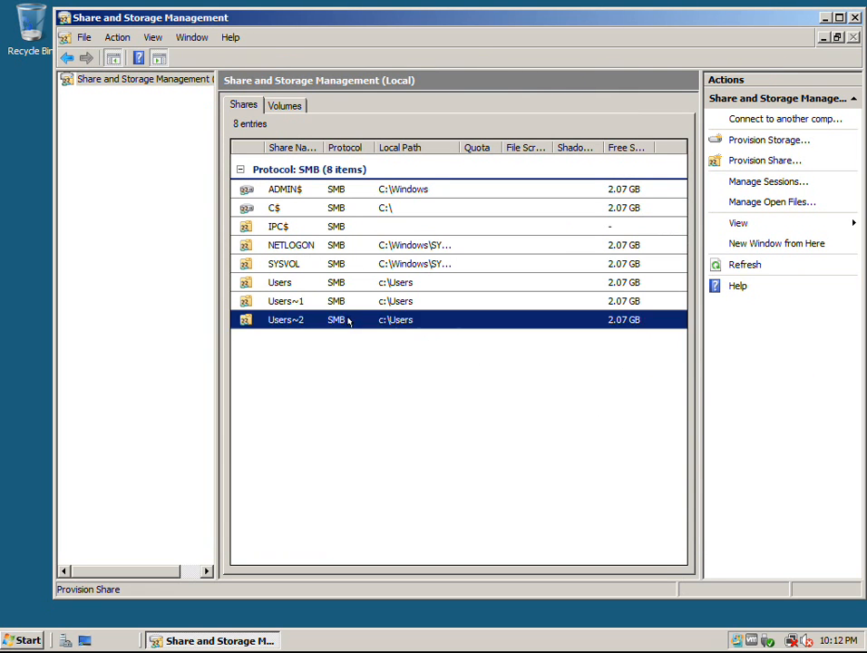
right_click(348, 321)
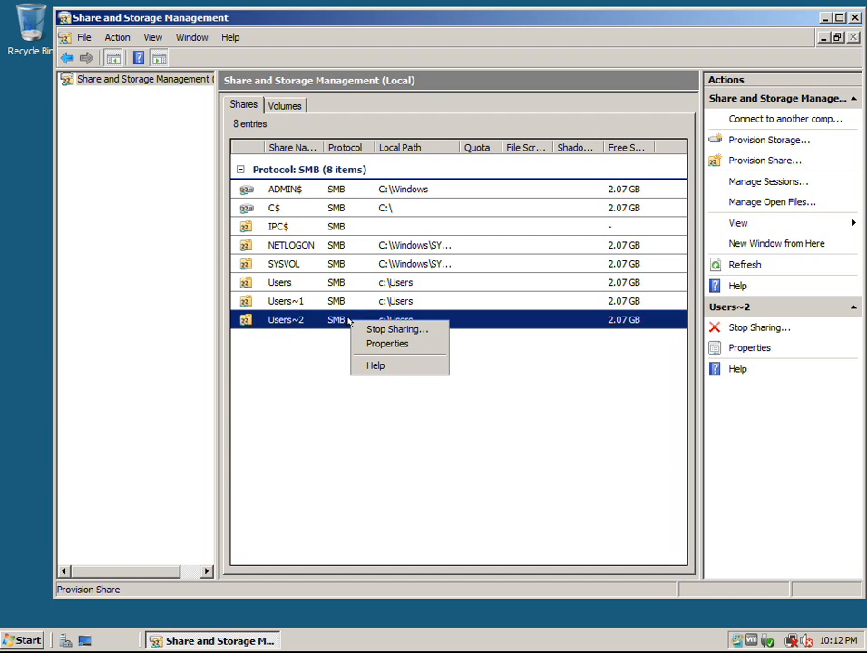
click(386, 343)
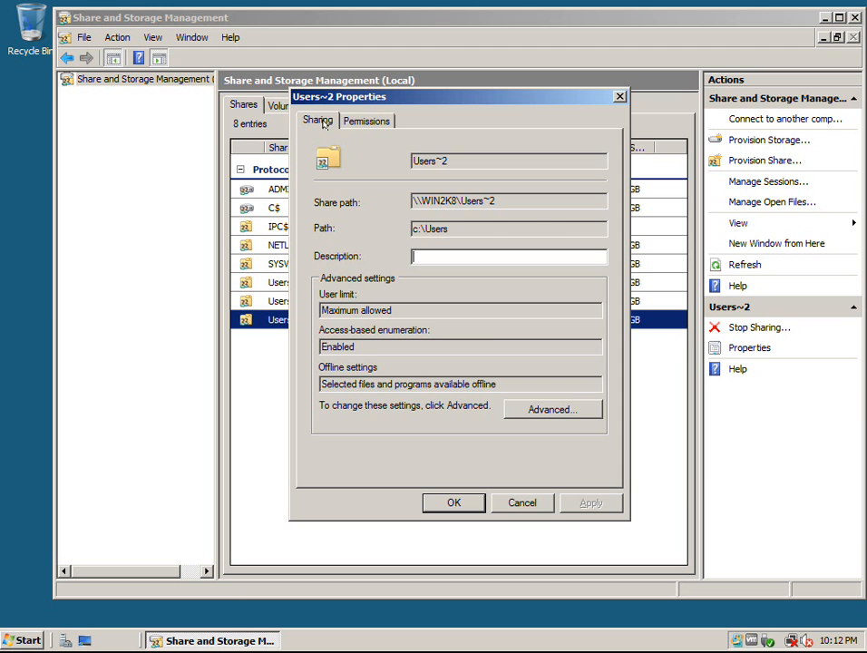
click(364, 118)
click(317, 119)
click(509, 503)
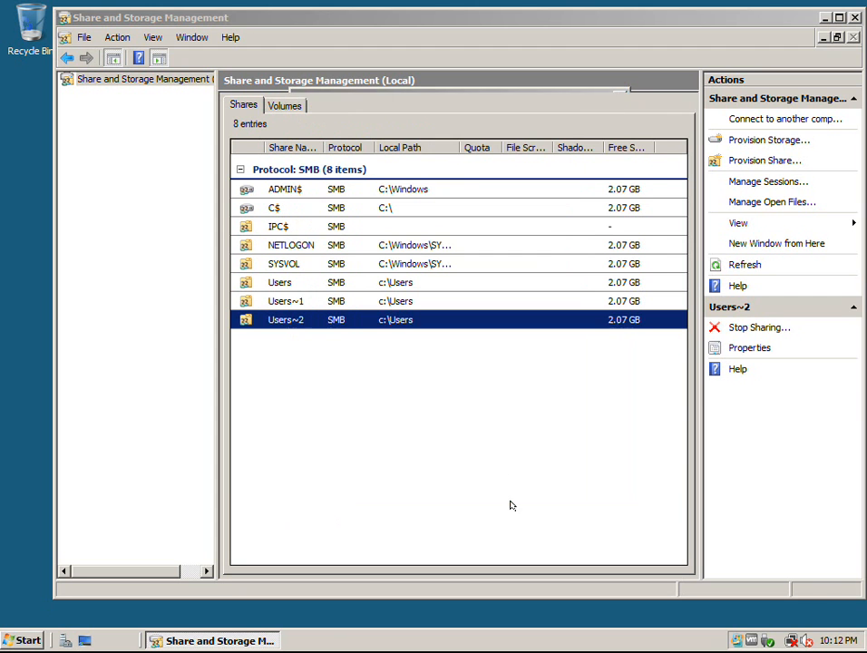
Step: Look at the actions offered for the Users~2 share and close Share and Storage Management
right_click(393, 321)
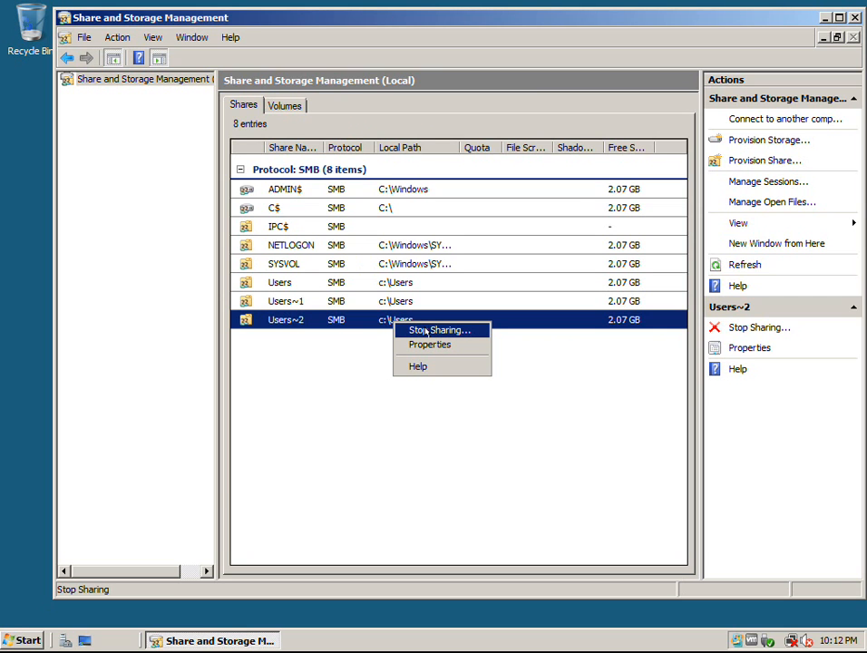
click(854, 16)
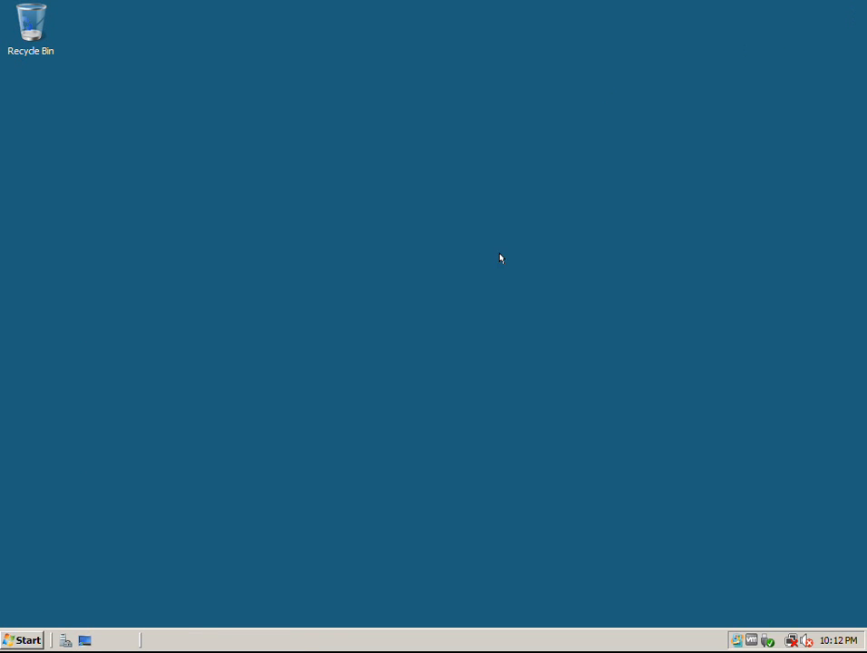
click(22, 640)
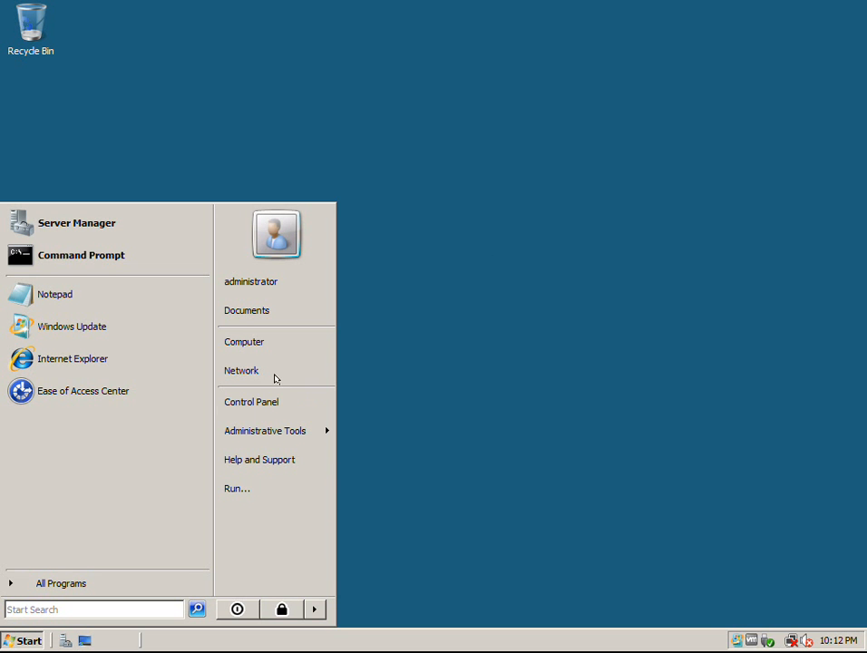
Step: View the network drives already mapped in Computer, including the map drive and Users entries
click(258, 342)
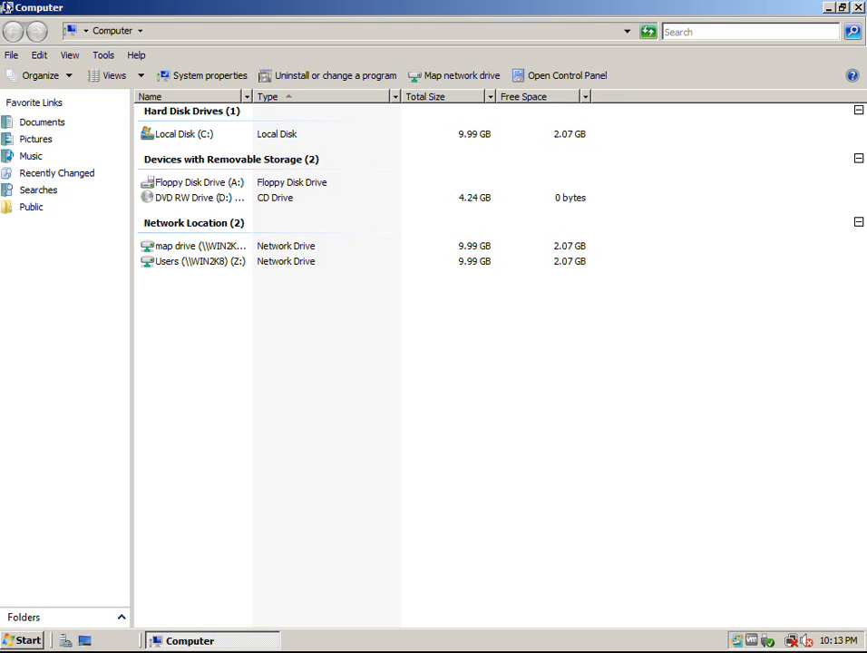
drag(517, 404, 182, 98)
click(215, 312)
click(164, 245)
click(156, 261)
click(187, 243)
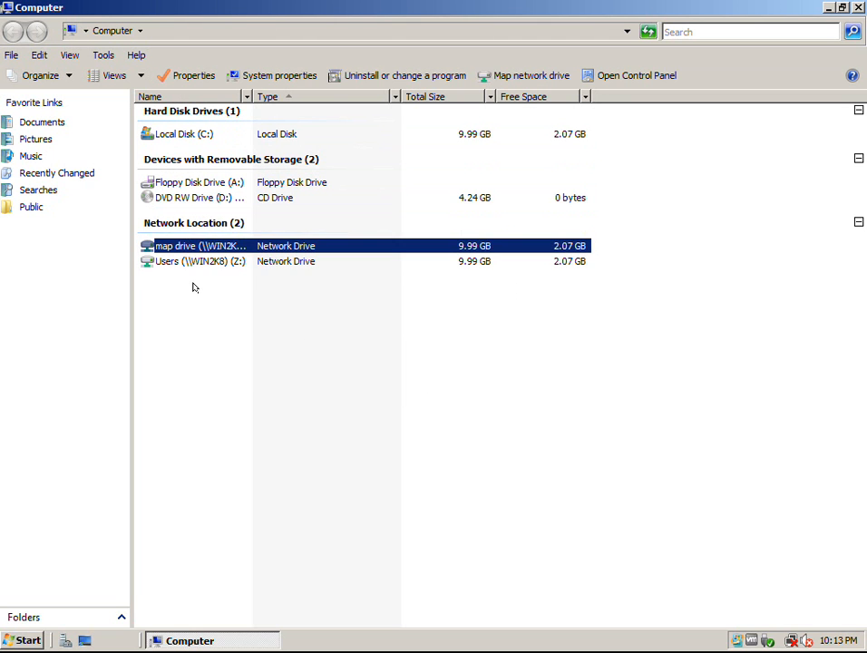
click(180, 262)
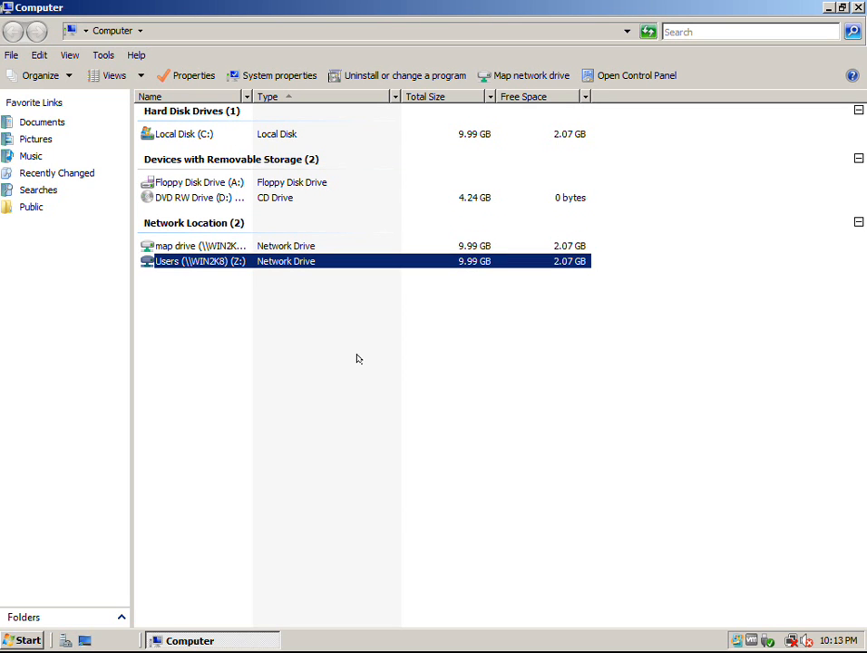
click(215, 339)
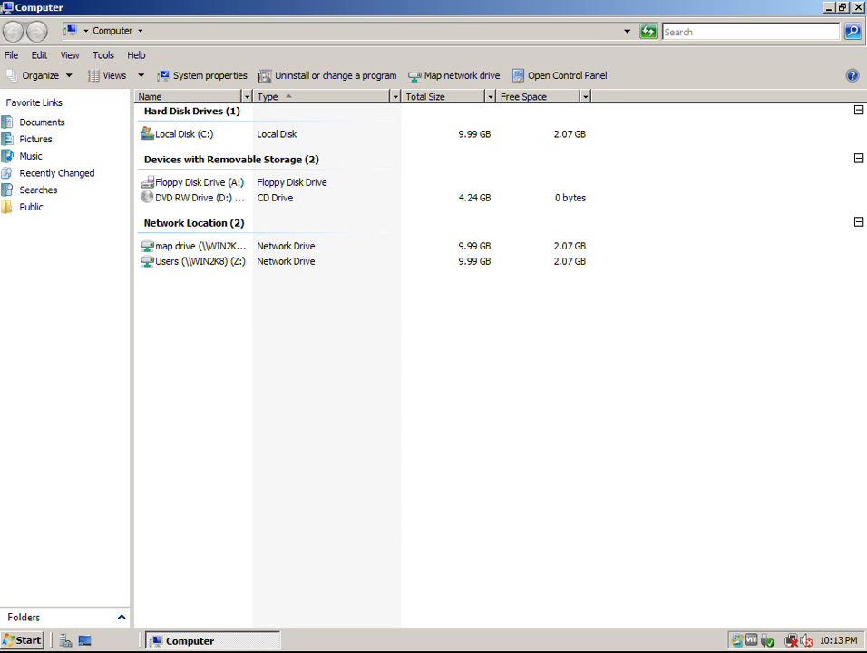
Step: Create a new folder named hwp in C:\Users and select it
click(188, 134)
double_click(188, 134)
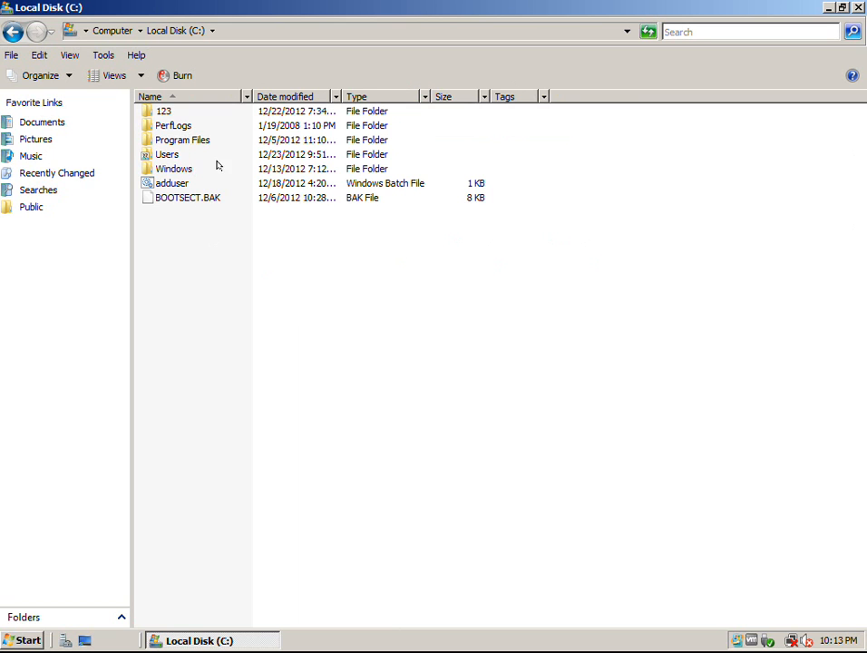
double_click(167, 154)
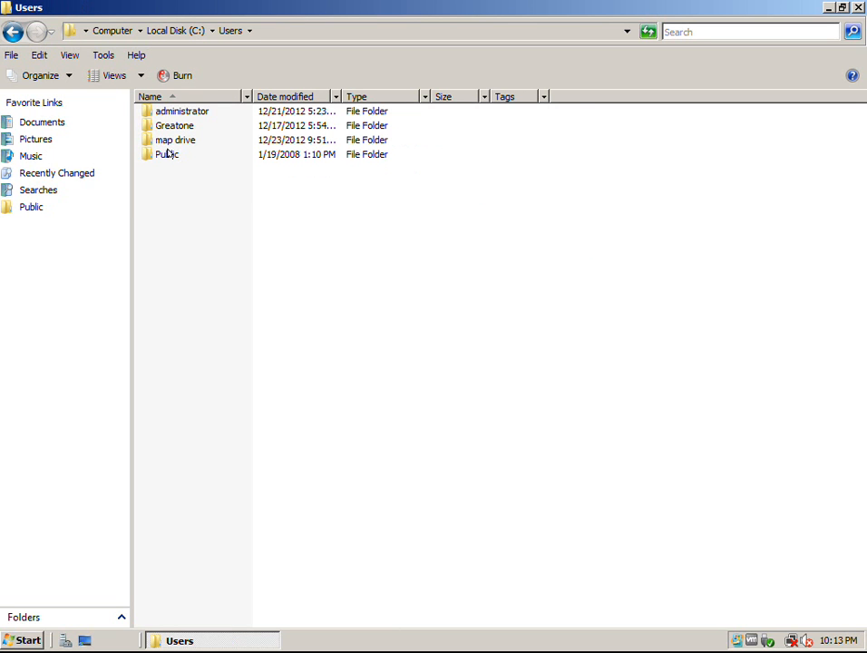
right_click(205, 195)
mouse_move(338, 354)
click(432, 357)
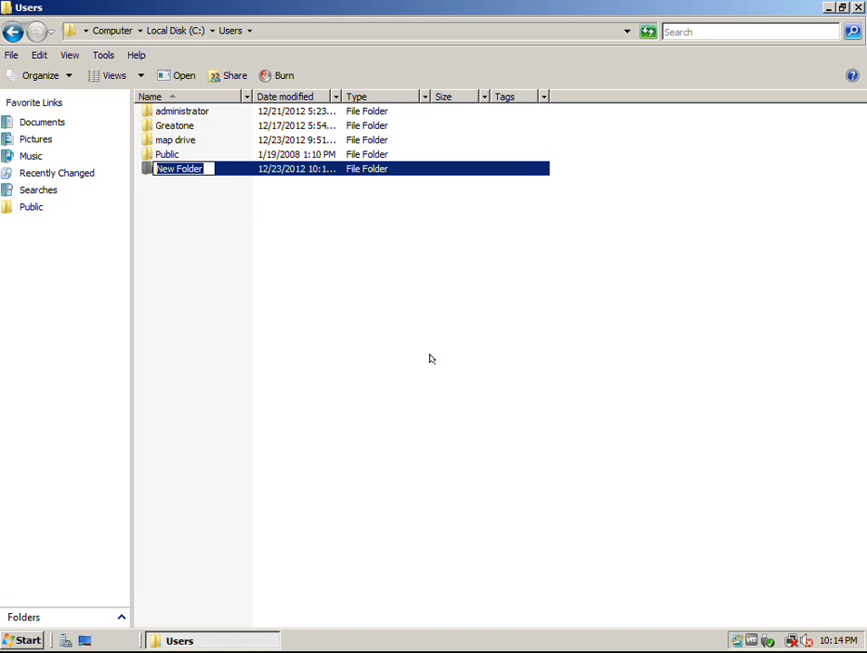
text(hwp)
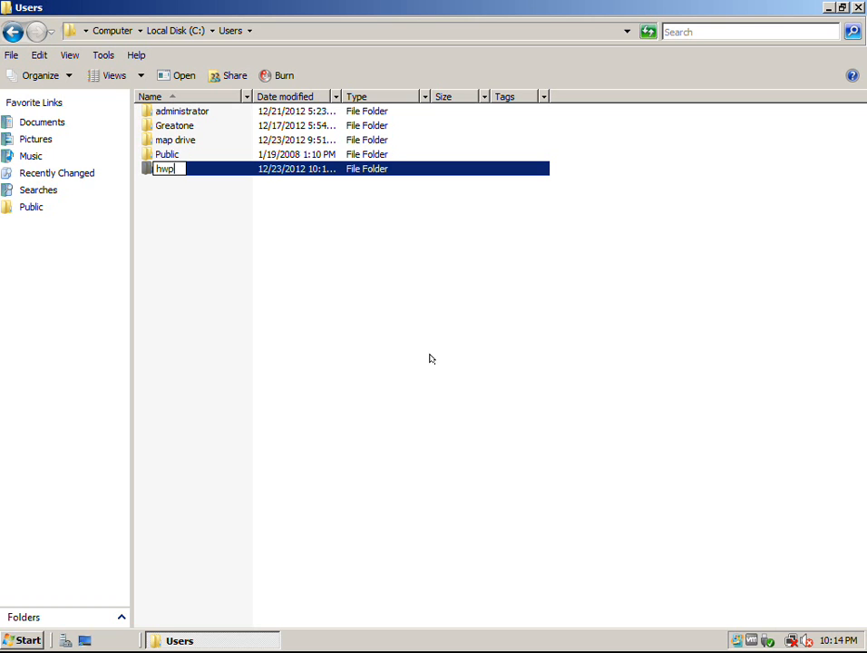
click(279, 255)
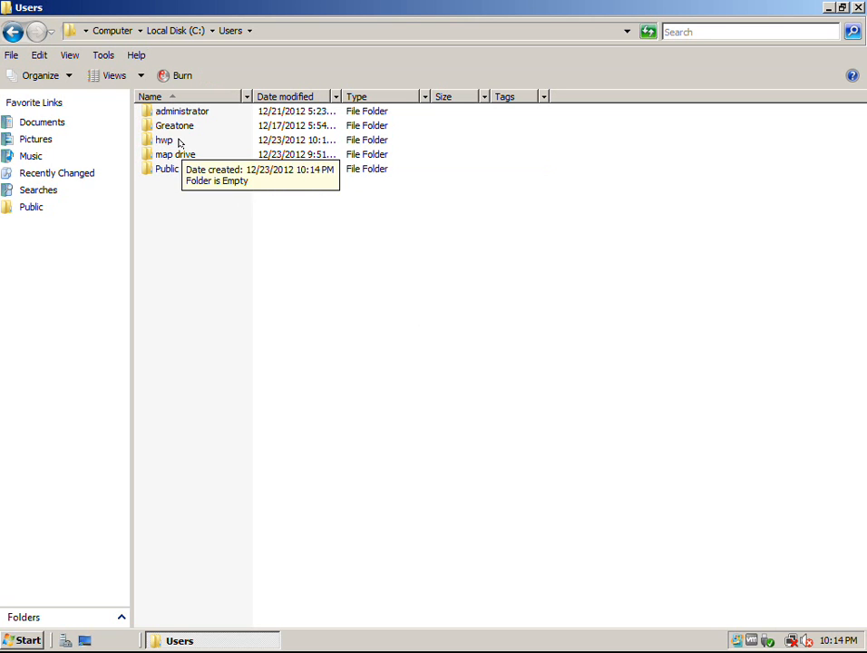
click(179, 142)
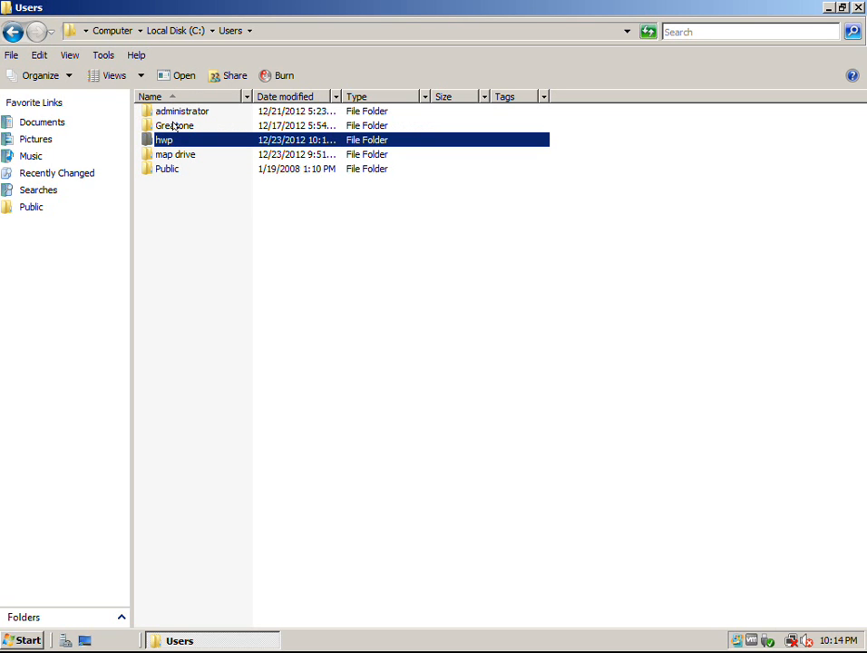
Step: Start mapping a network drive and assign it the drive letter N:
click(103, 55)
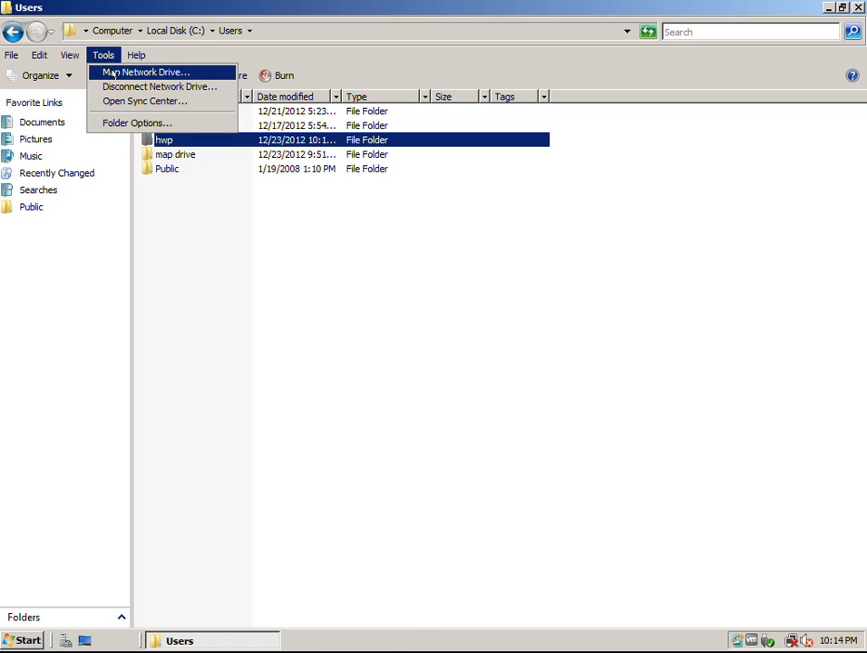
click(111, 72)
click(302, 257)
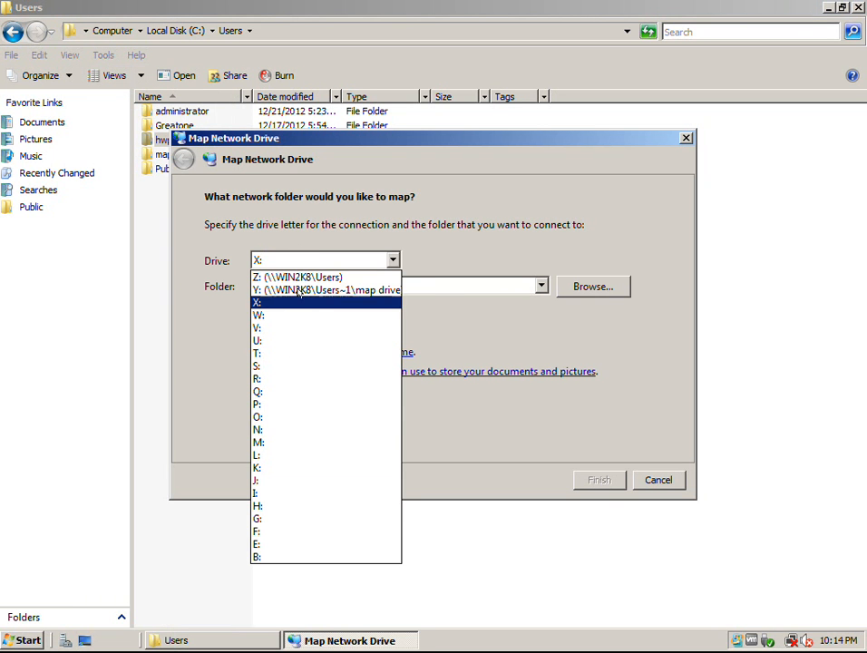
click(276, 430)
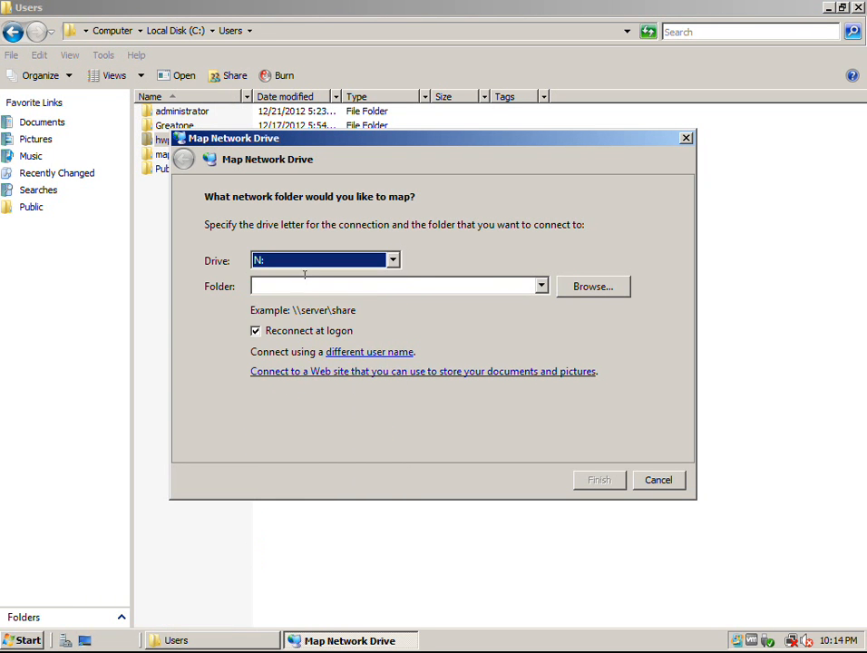
click(289, 280)
Step: Map the drive to the hwp folder in WIN2K8's Users share, keeping reconnection at logon, and close the open folder windows
click(575, 290)
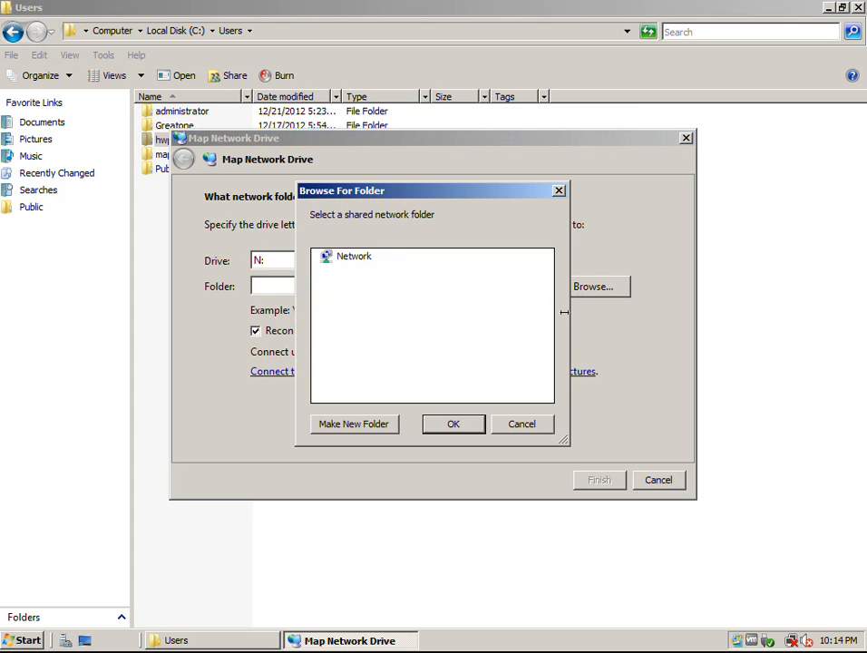
click(352, 256)
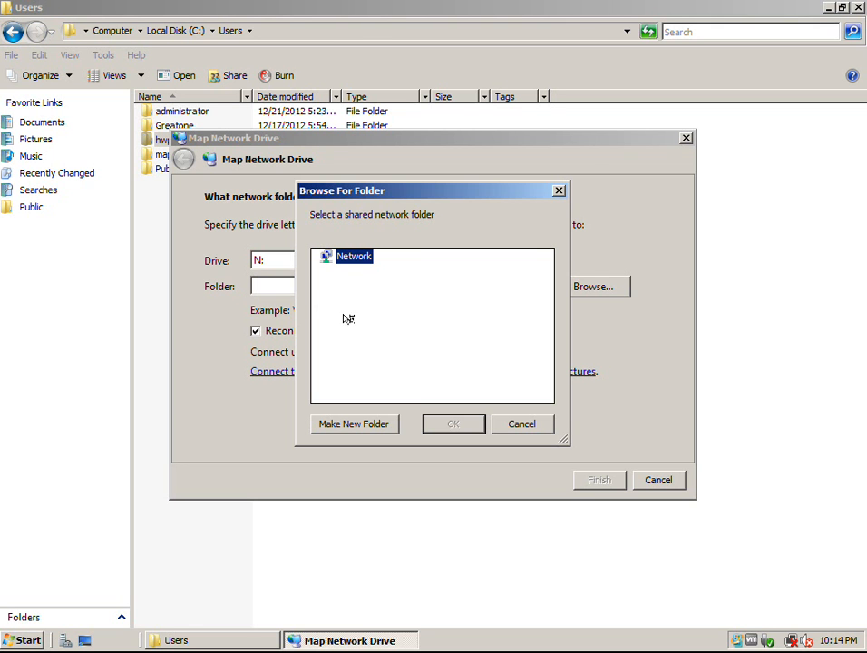
drag(335, 189, 351, 160)
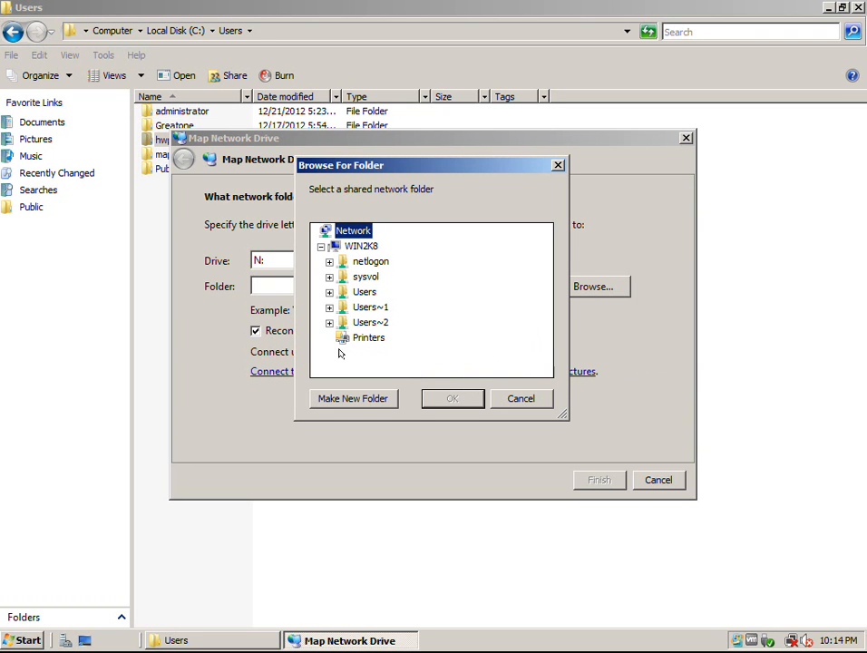
click(358, 294)
double_click(358, 295)
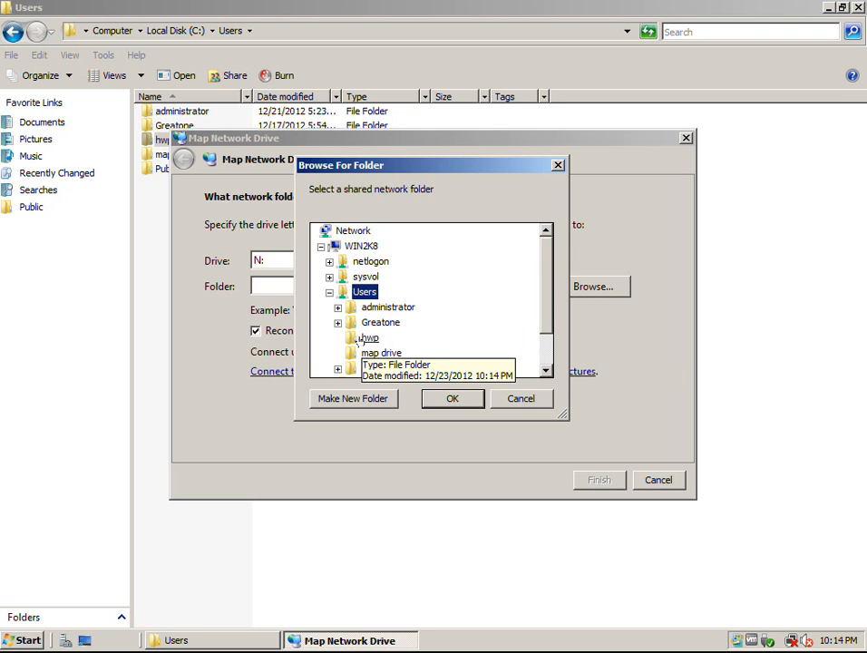
click(370, 338)
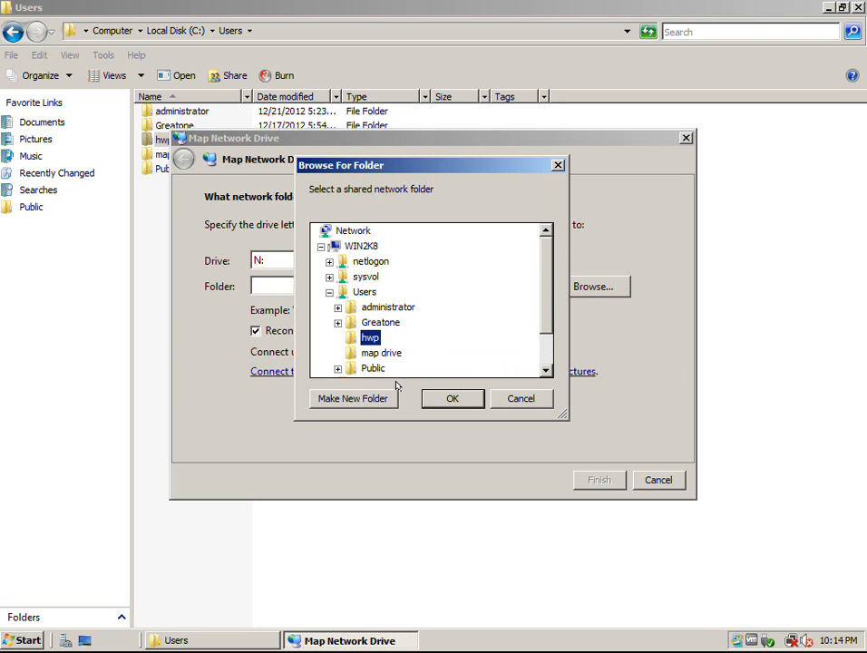
click(451, 399)
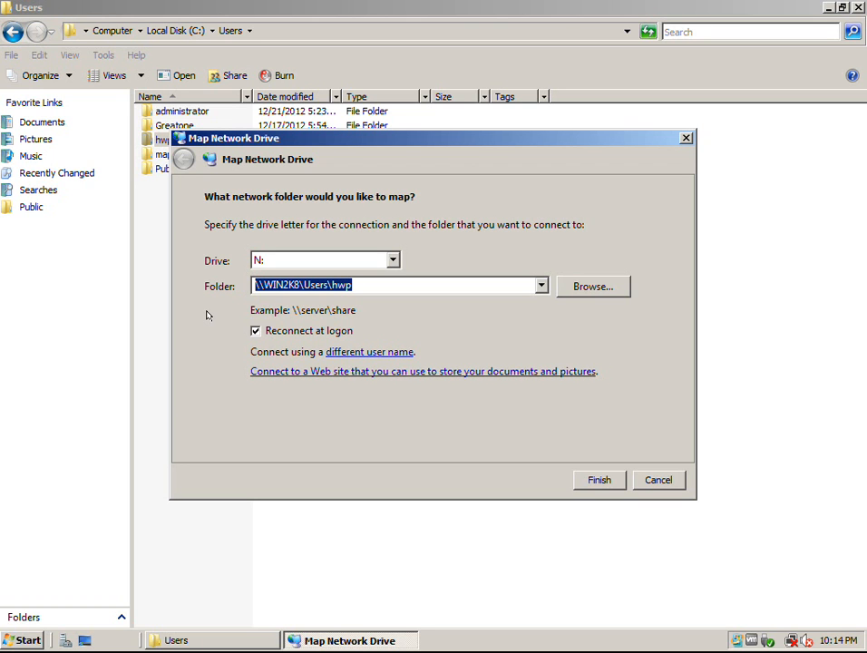
click(598, 479)
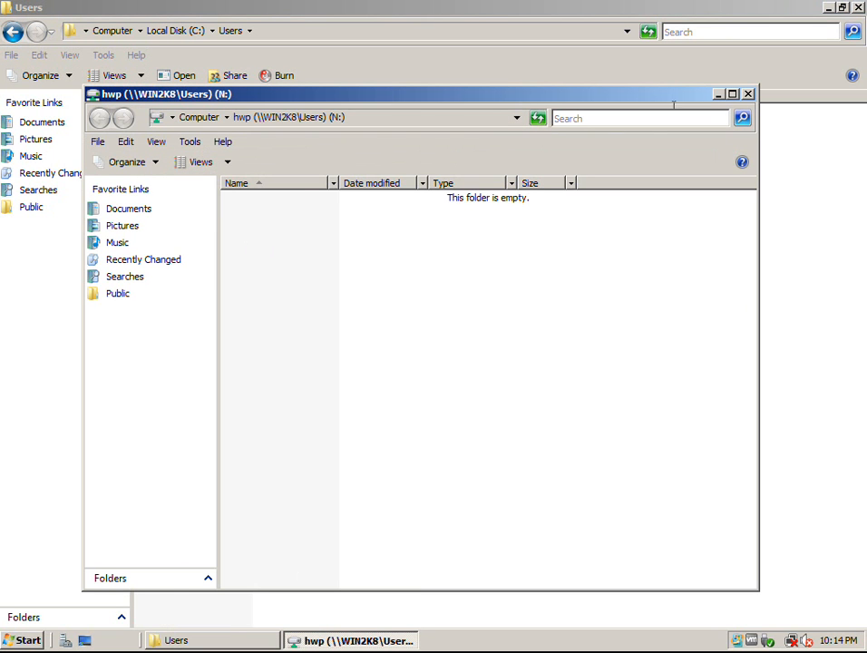
click(747, 95)
click(856, 7)
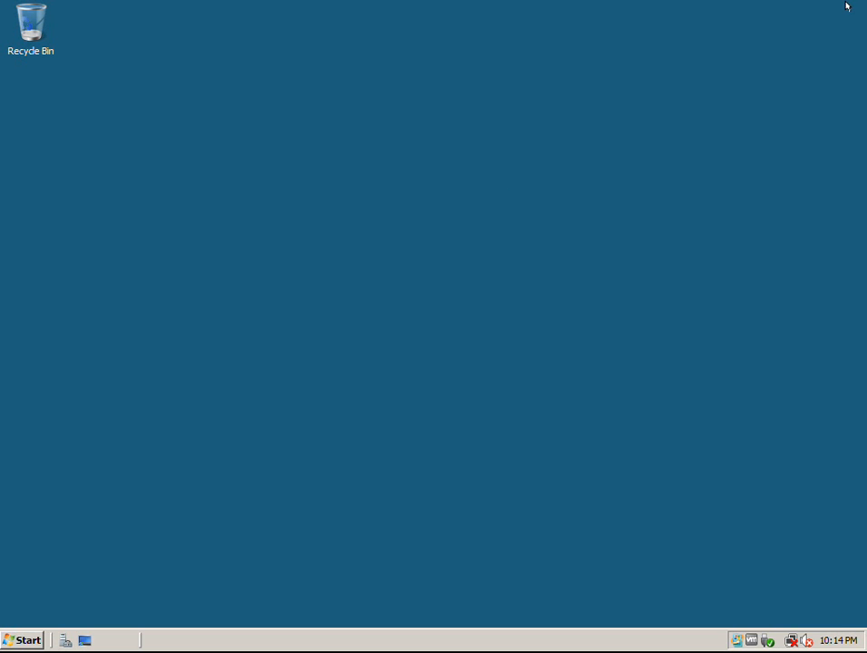
Step: Check the hwp network drive in Computer, view the C:\Users\hwp folder's contents, and close the window
click(22, 639)
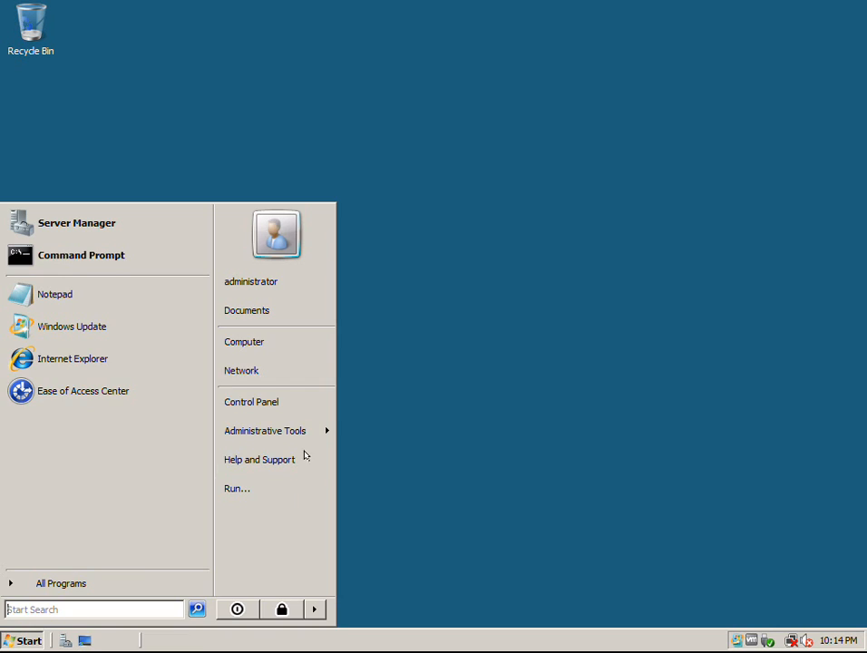
click(254, 342)
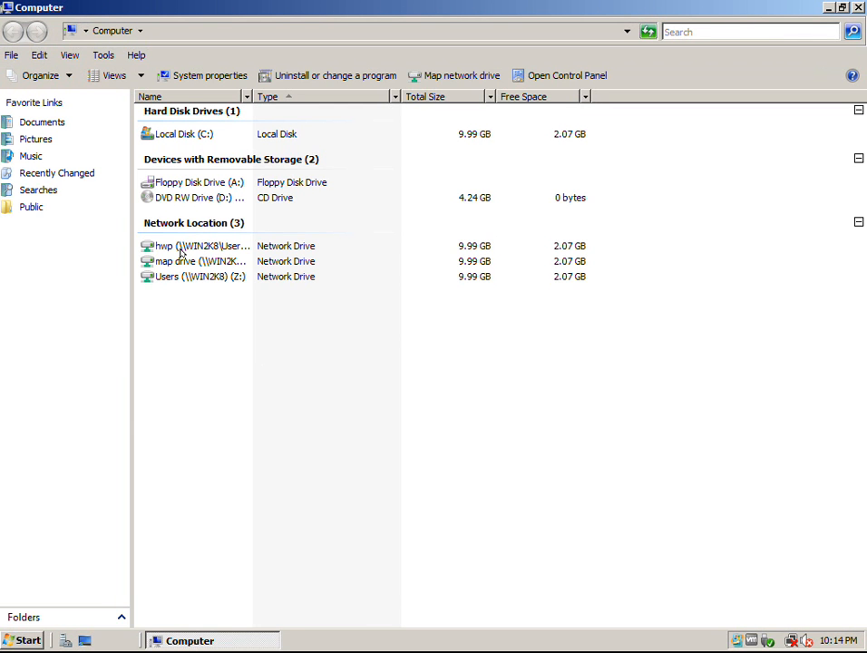
click(161, 246)
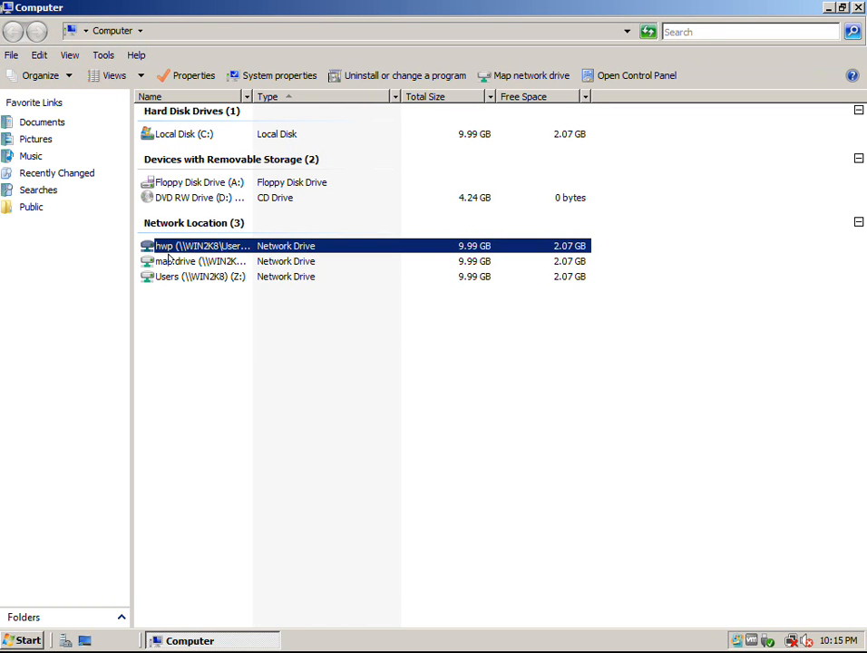
double_click(171, 132)
double_click(168, 152)
double_click(164, 142)
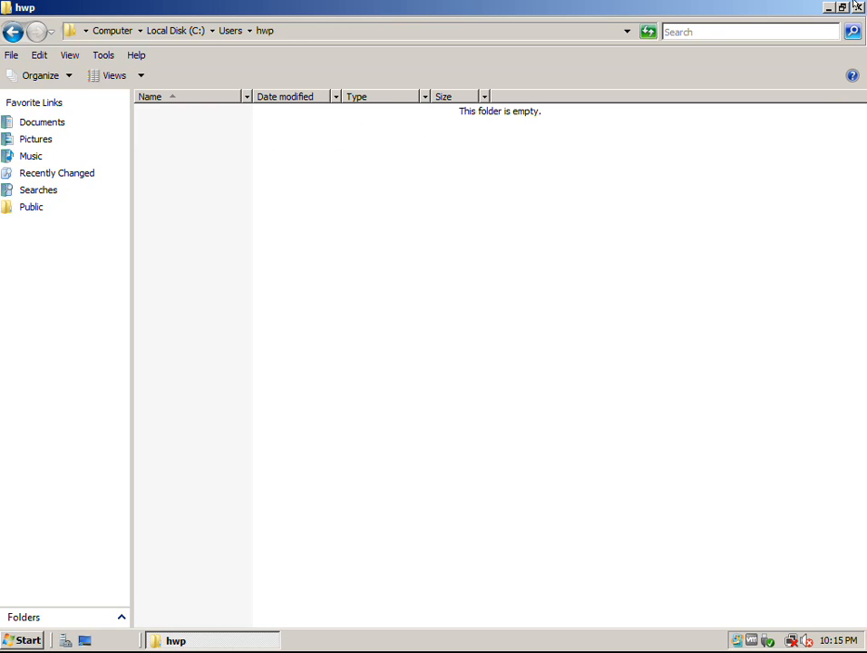
click(857, 8)
Step: Start adding a local printer from the Control Panel's Printers folder, using the existing LPT1: (Printer Port)
click(21, 641)
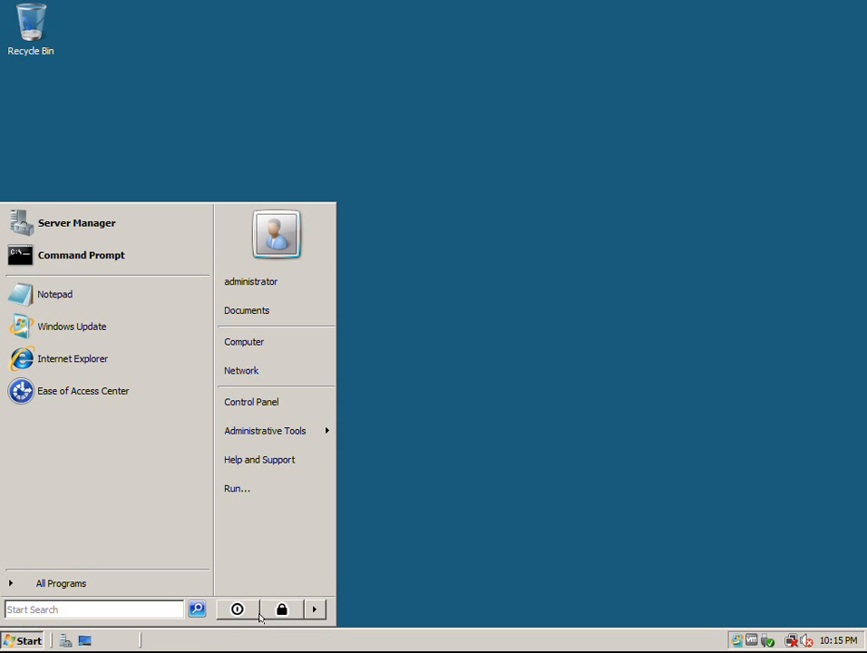
click(233, 402)
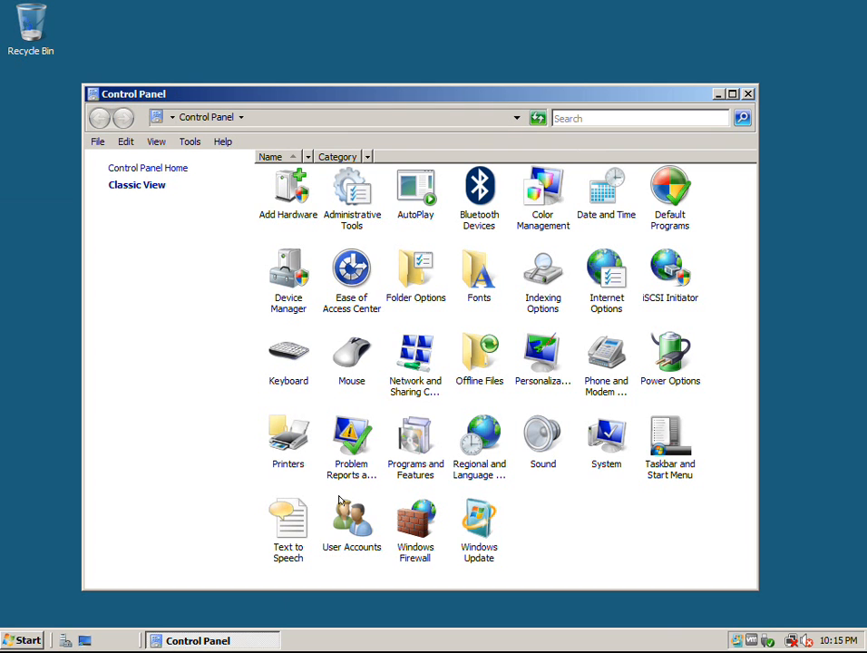
double_click(288, 440)
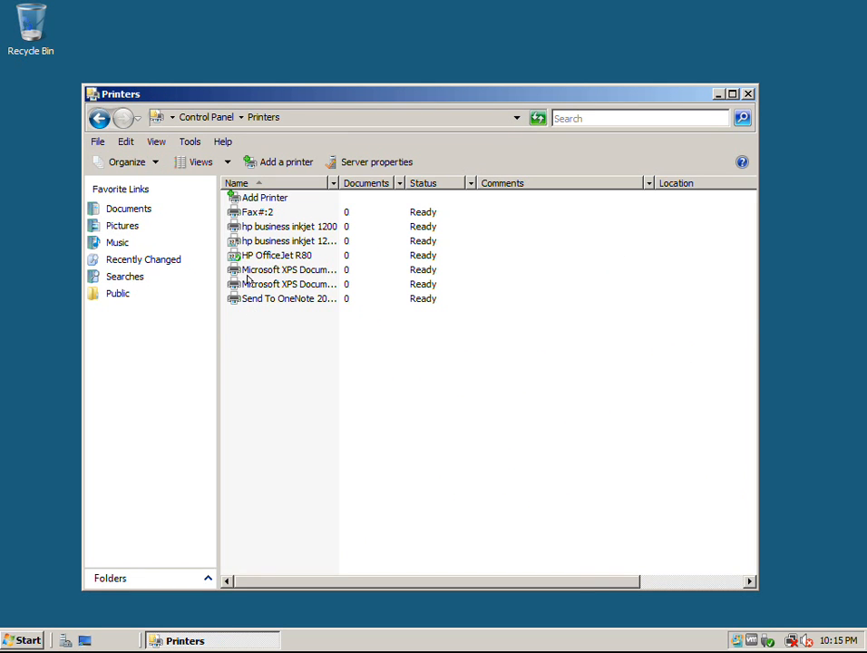
click(281, 162)
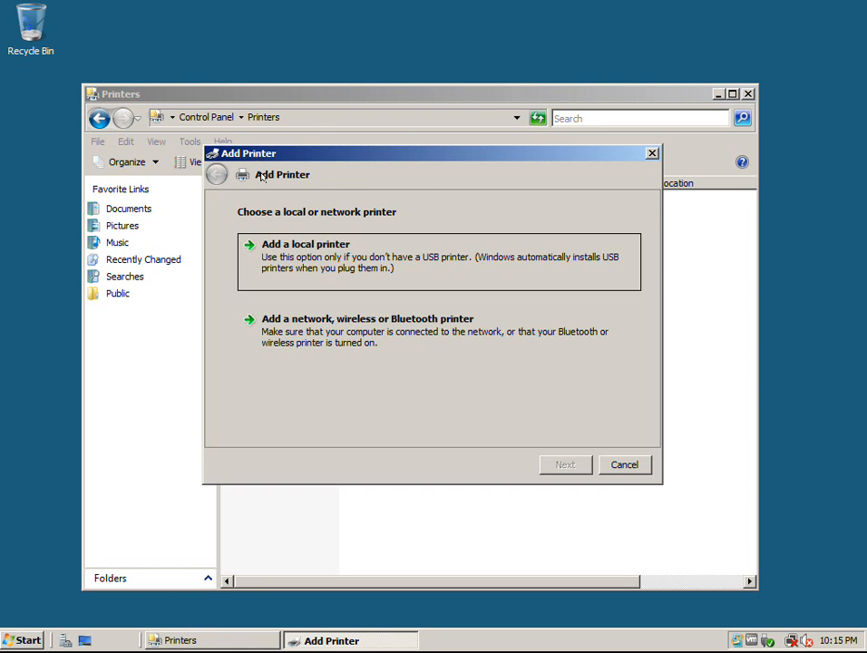
click(267, 257)
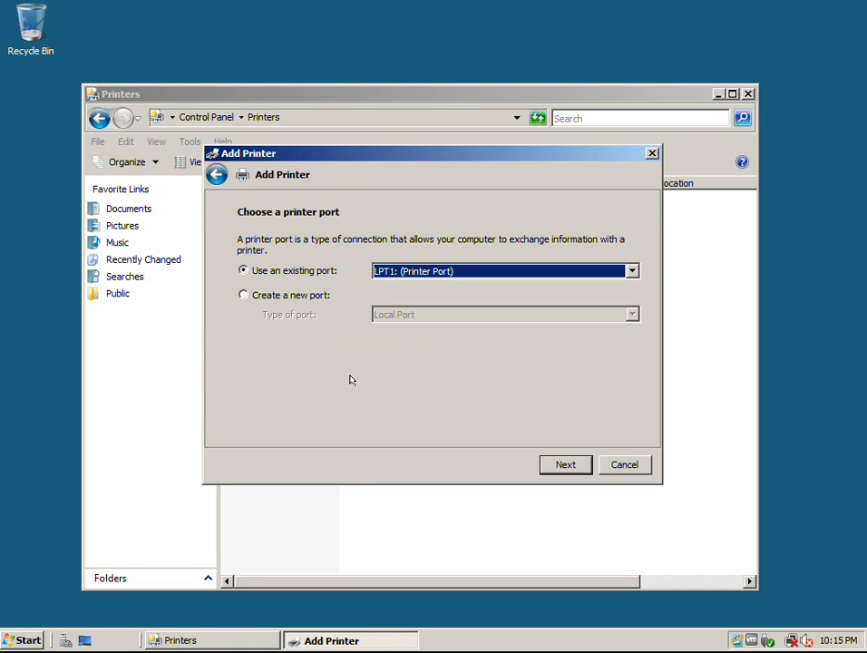
click(570, 467)
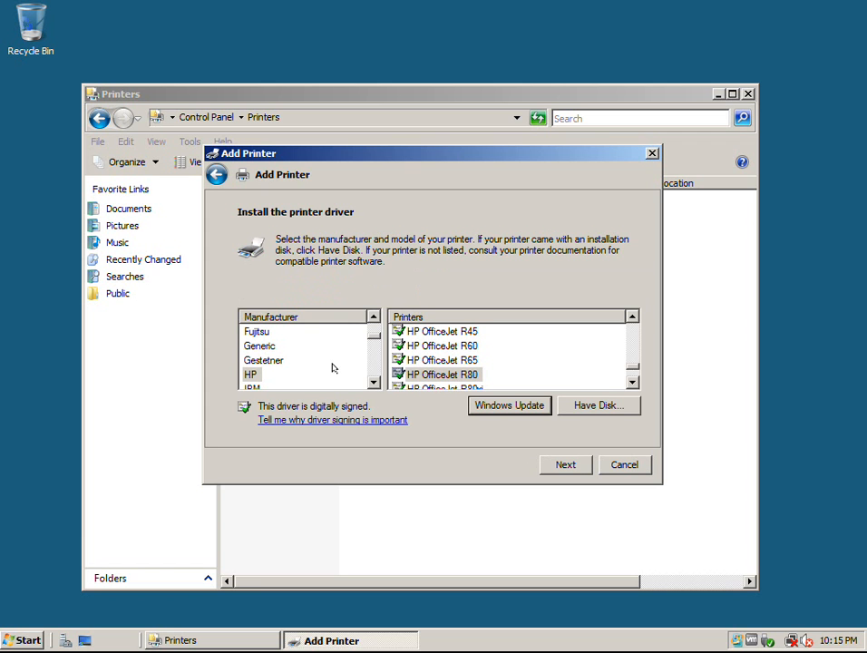
Step: Choose the HP LaserJet III driver for the new printer and continue to naming
click(508, 348)
scroll(474, 375, up, 5)
scroll(473, 375, up, 10)
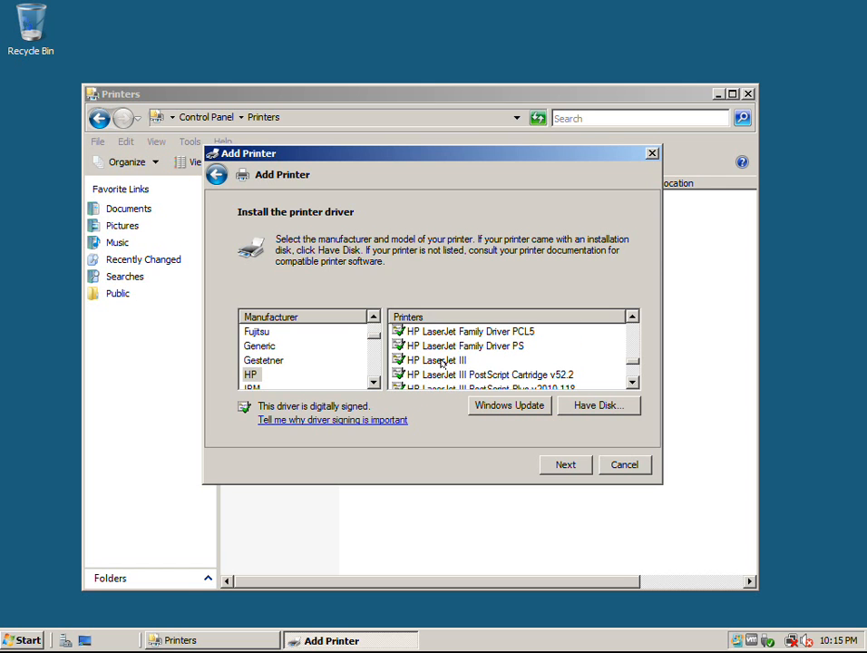
click(441, 361)
click(572, 467)
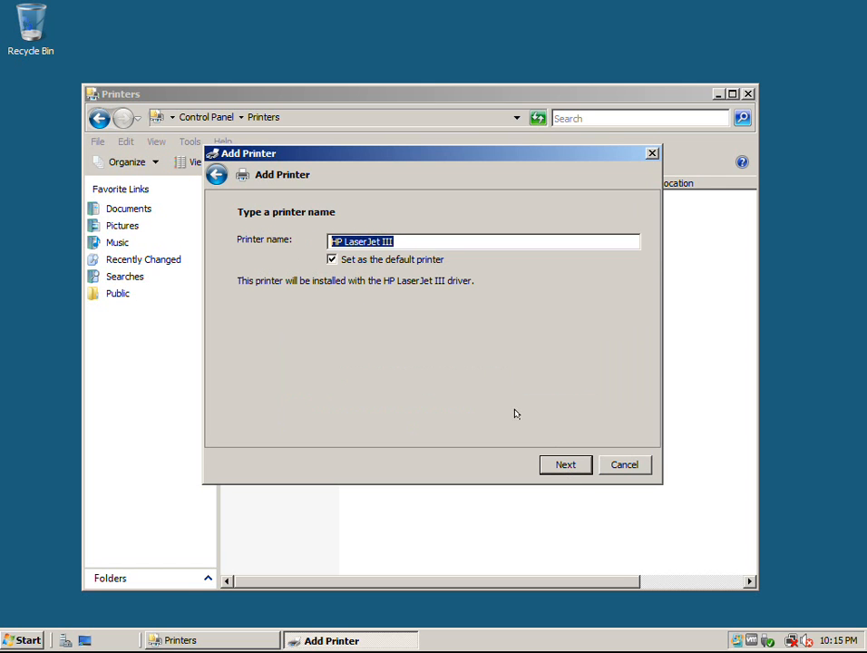
Step: Finish adding the printer as default under the name HP LaserJet III, shared on the network with the same share name
click(561, 464)
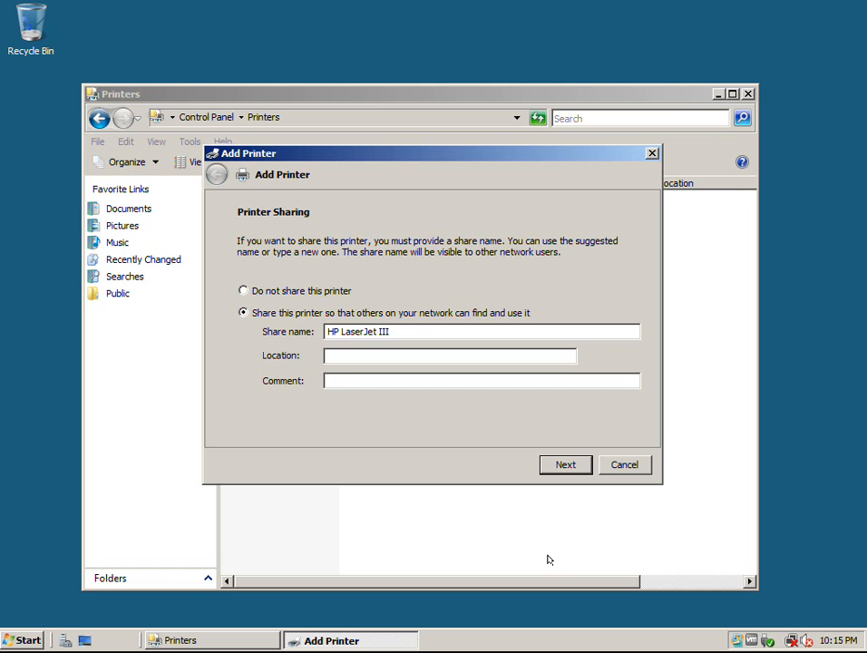
click(548, 470)
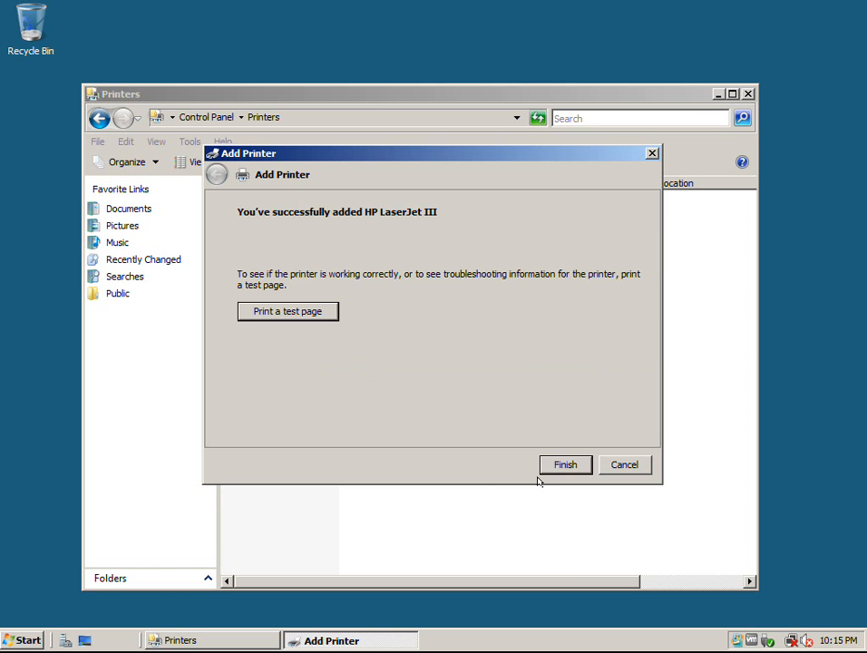
click(574, 462)
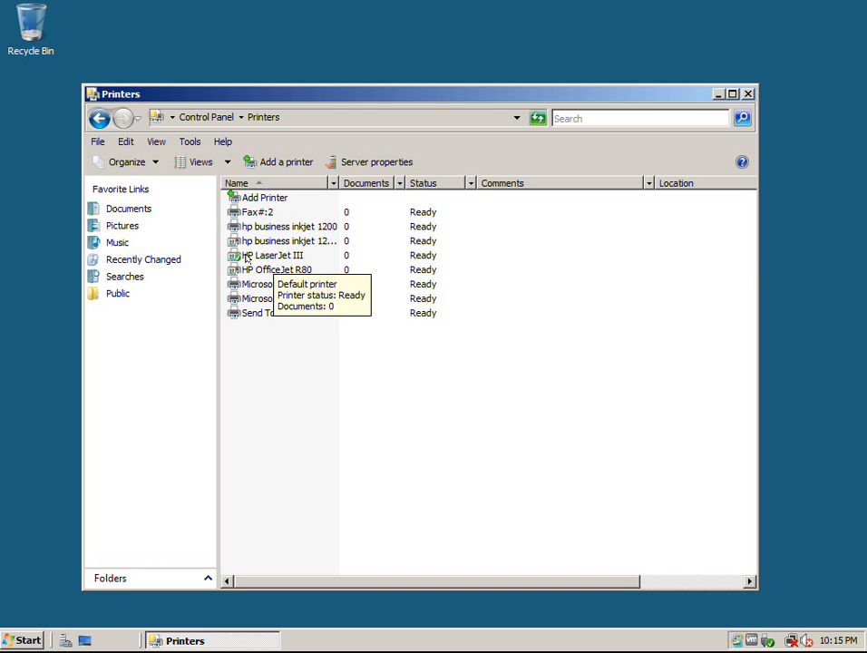
Step: List the shared HP LaserJet III in the directory through its sharing properties, and close the refreshed Printers window
click(285, 257)
right_click(287, 258)
click(326, 443)
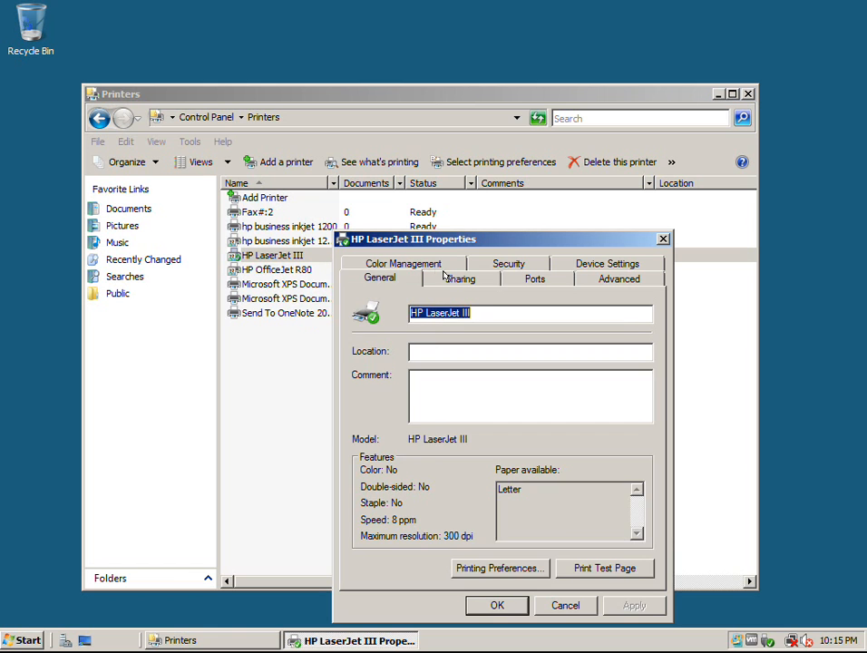
click(458, 278)
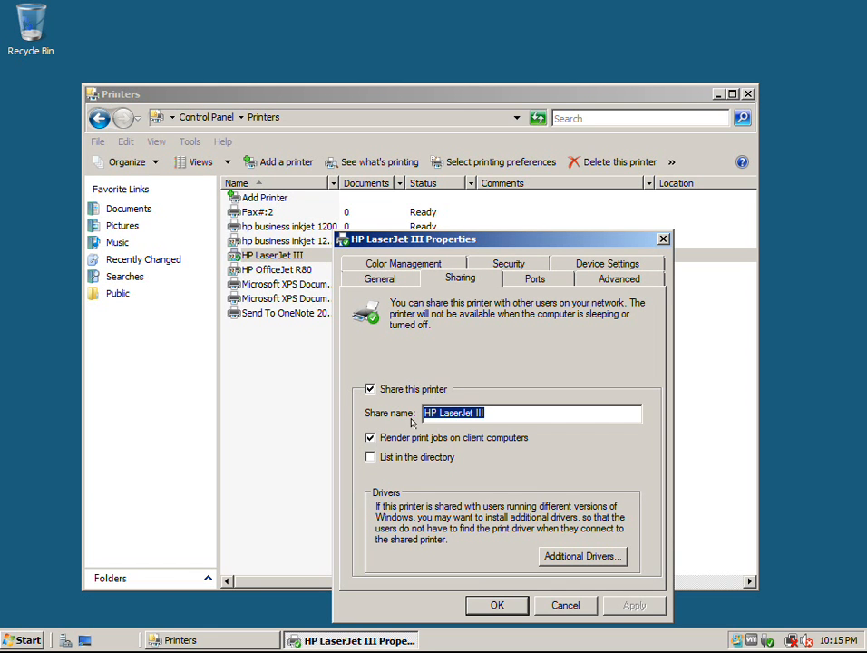
click(371, 457)
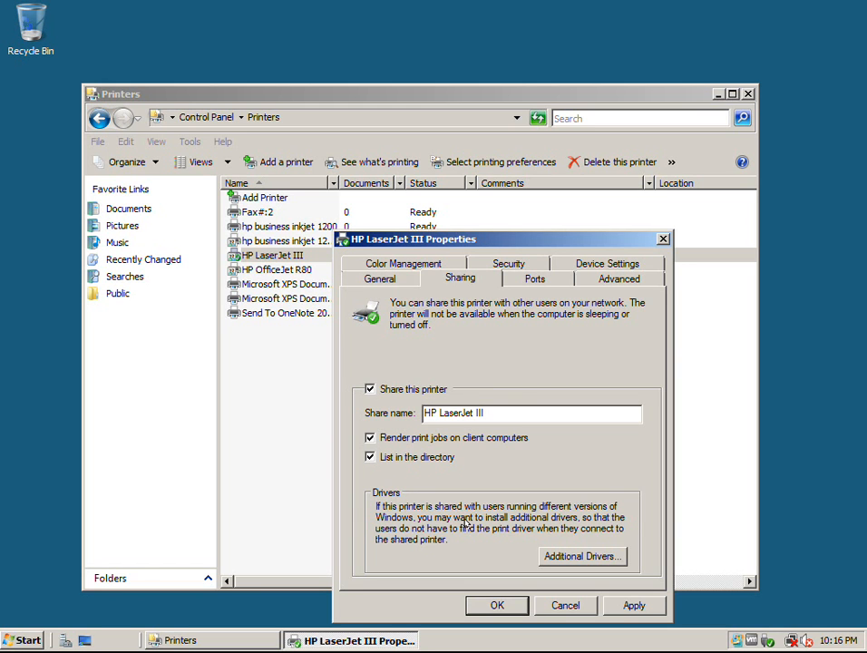
click(497, 605)
right_click(368, 377)
click(424, 443)
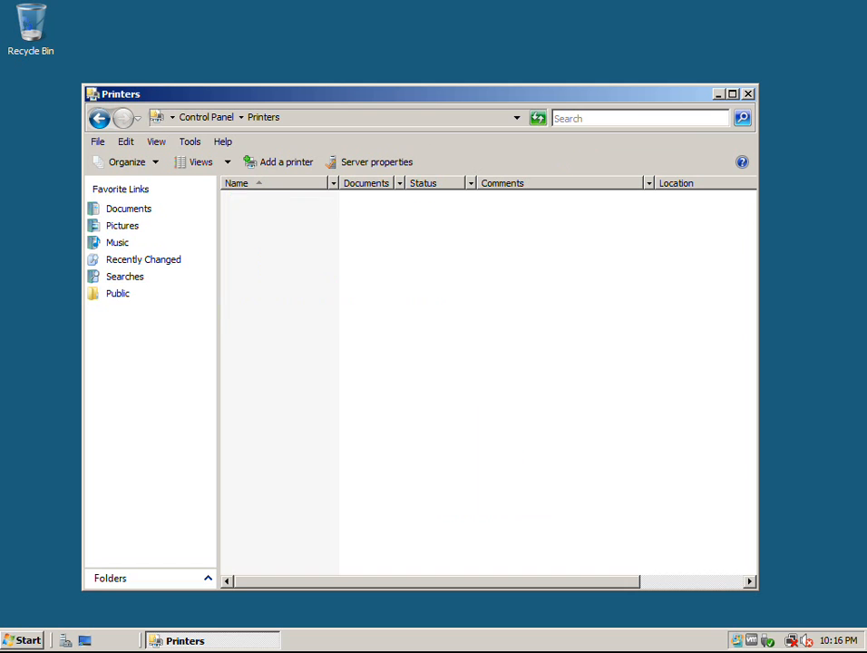
click(748, 93)
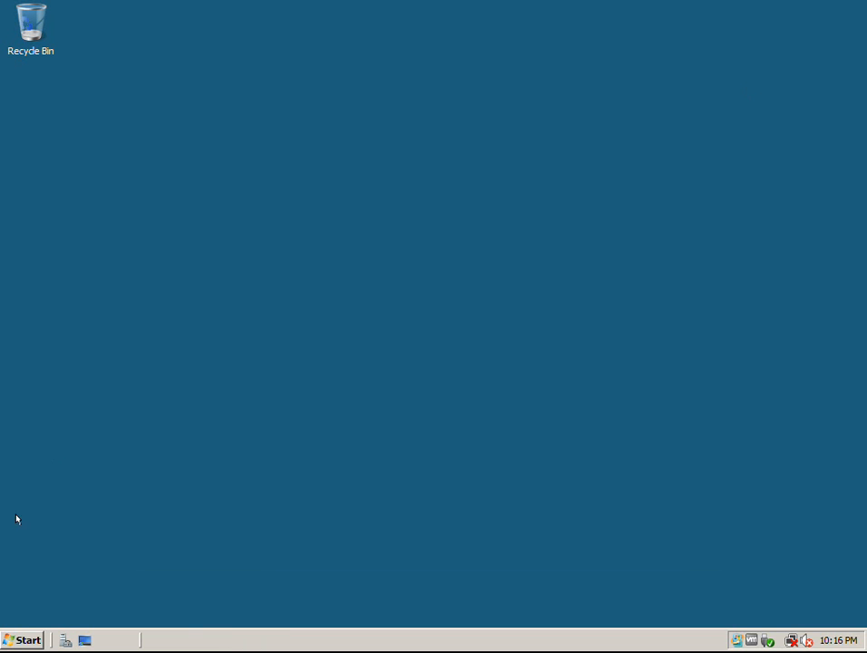
Step: Create a new folder in the root of Local Disk (C:)
click(22, 640)
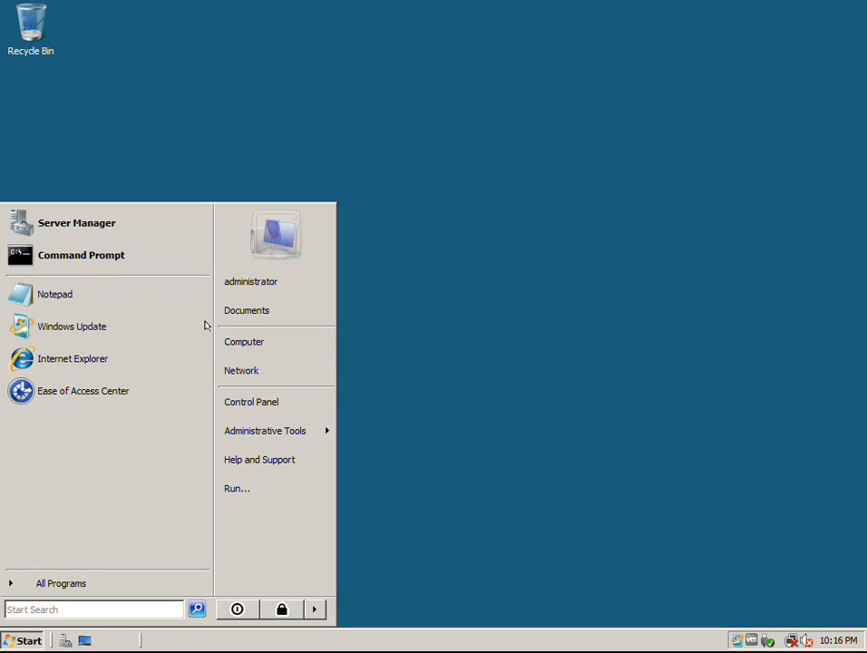
click(228, 341)
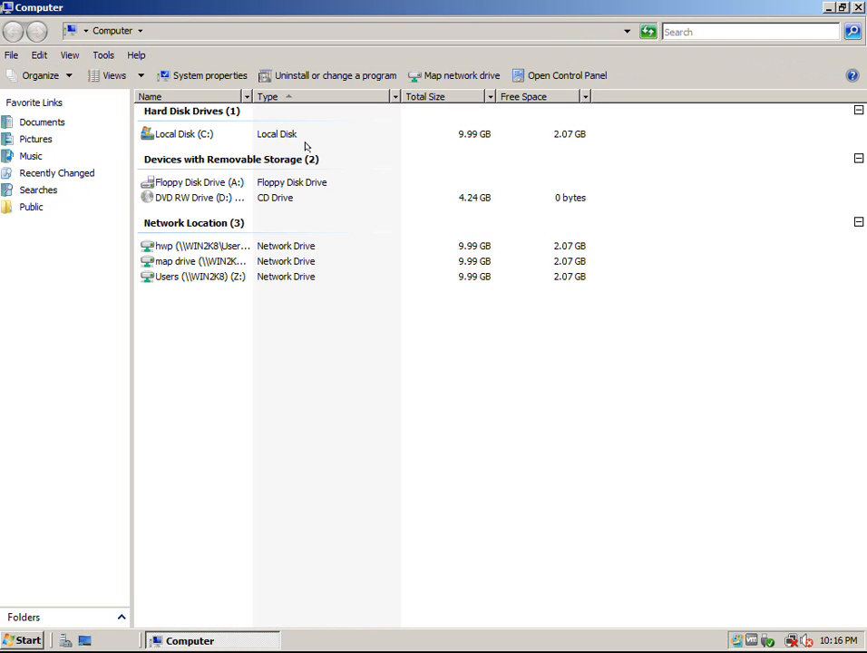
double_click(186, 133)
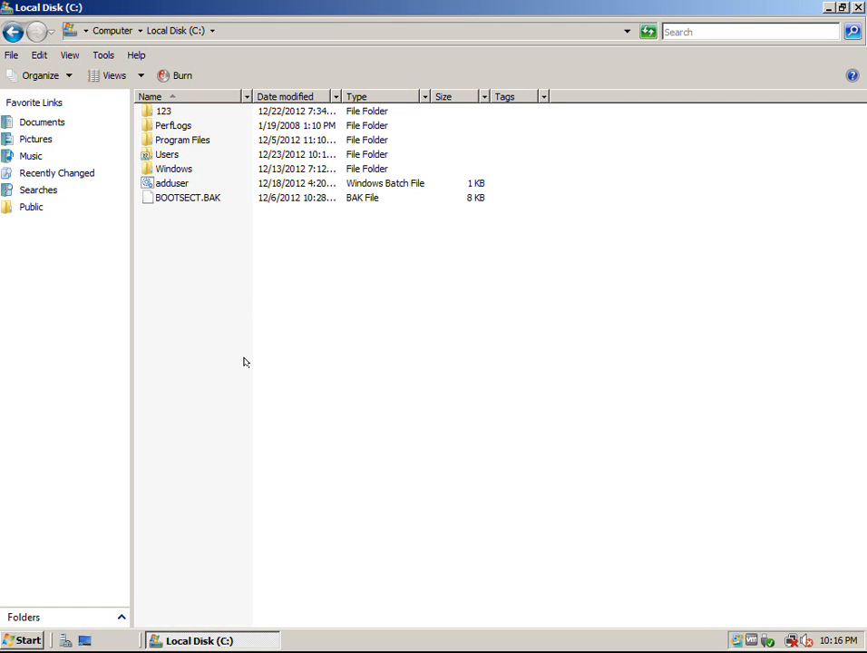
right_click(181, 238)
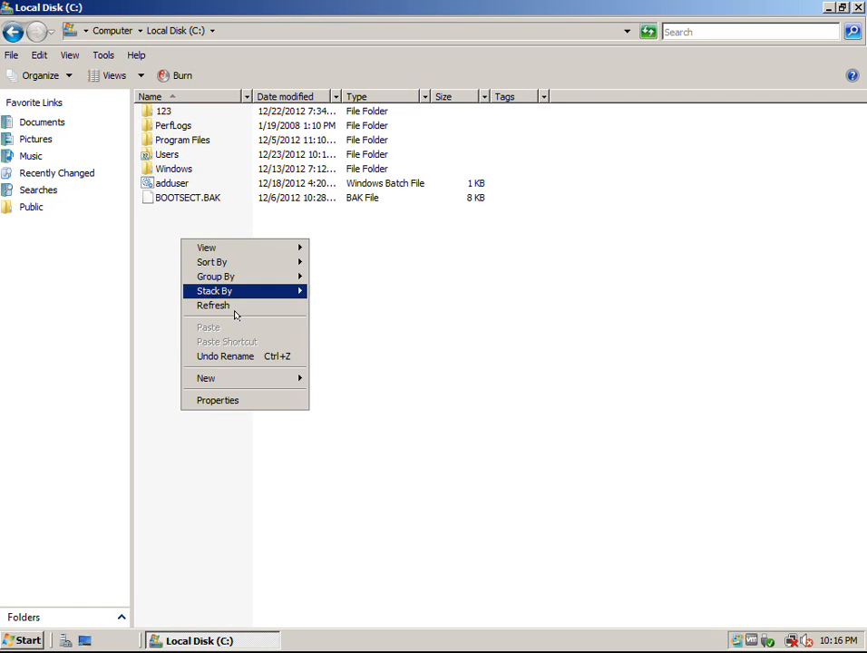
mouse_move(253, 379)
click(336, 379)
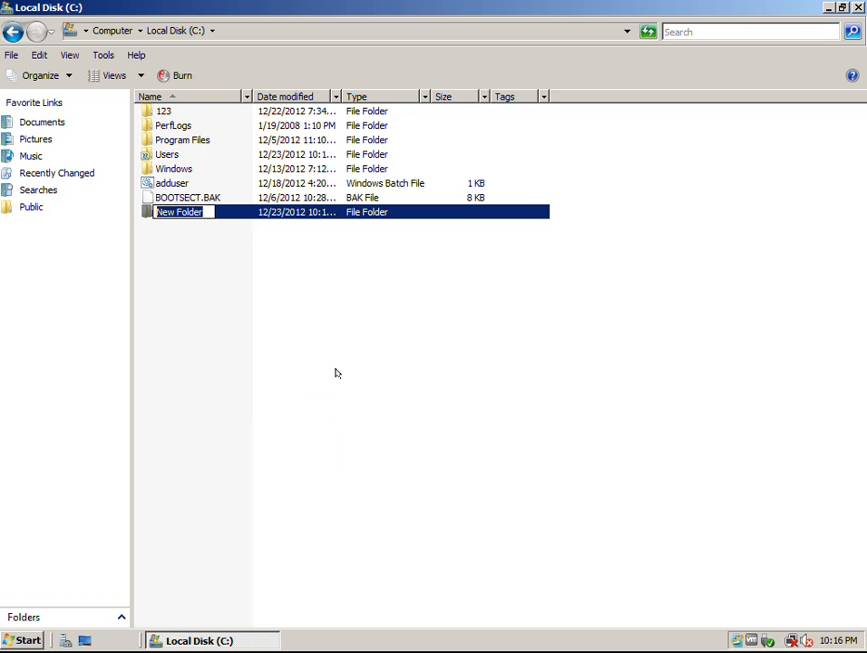
Step: Keep the name New Folder and share the folder on the network with only the Administrator owner
right_click(231, 221)
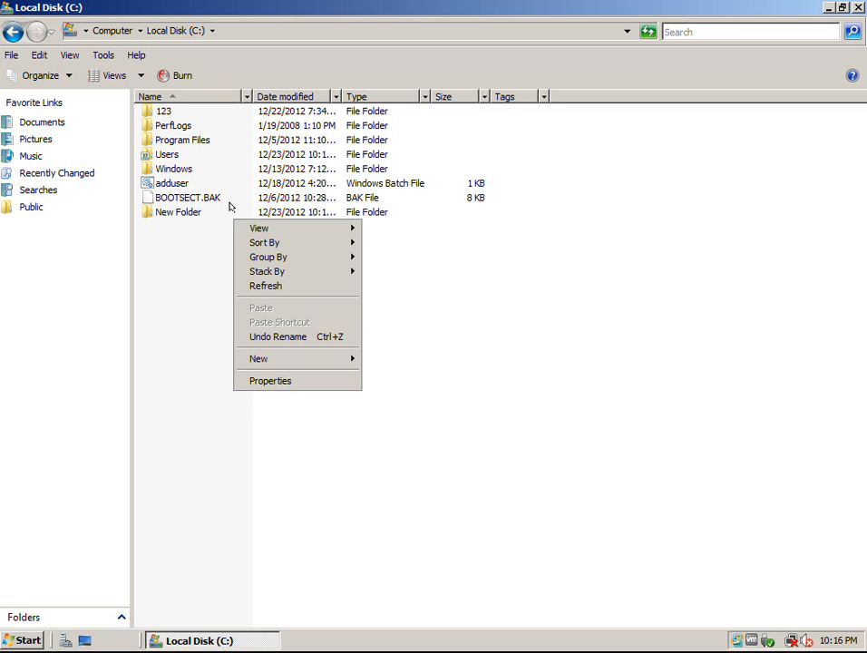
click(230, 212)
right_click(231, 208)
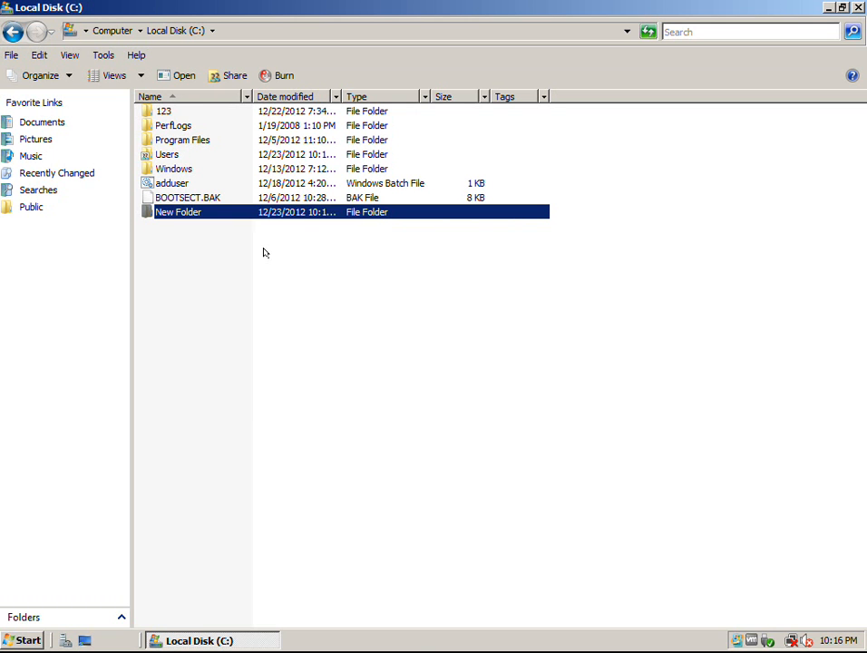
click(265, 250)
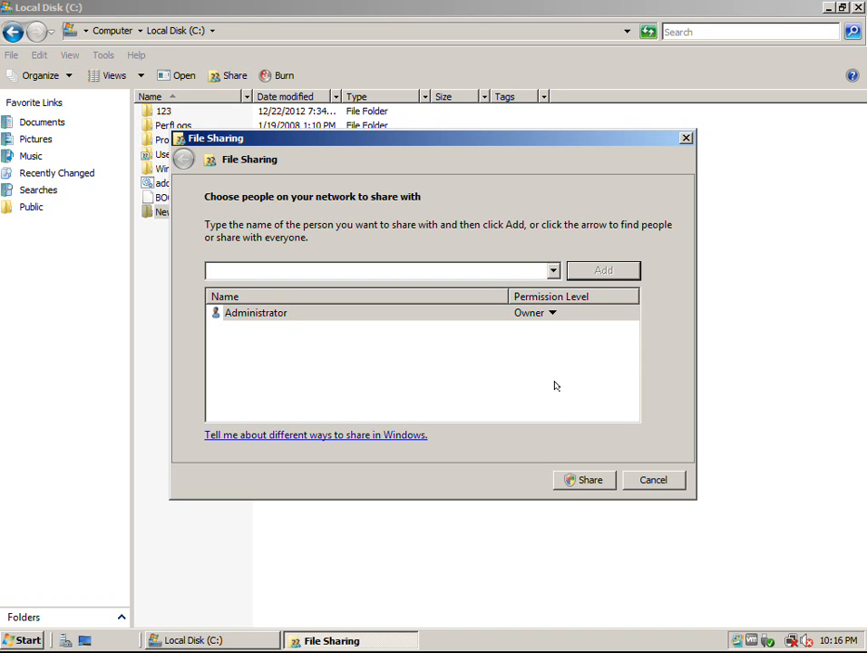
key(Return)
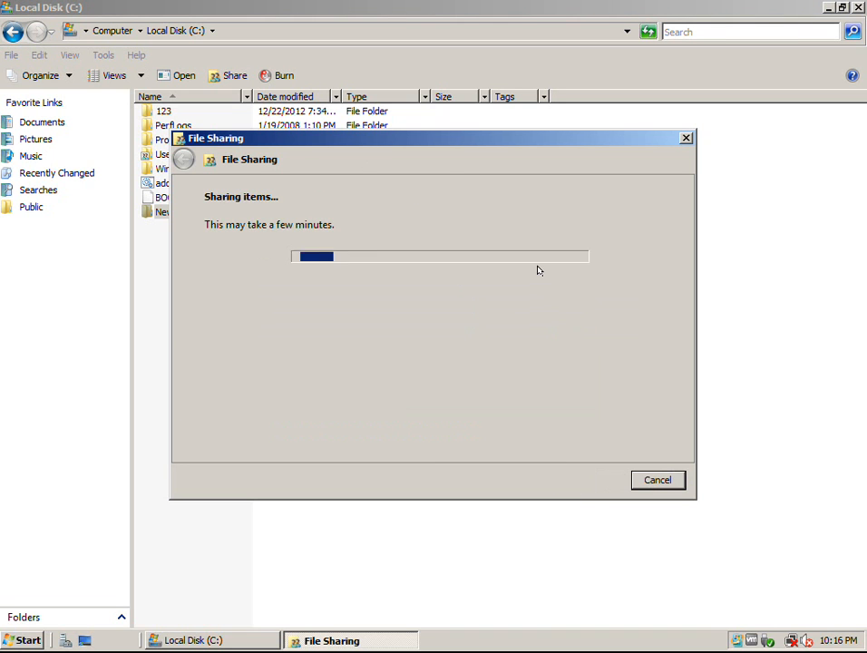
click(279, 290)
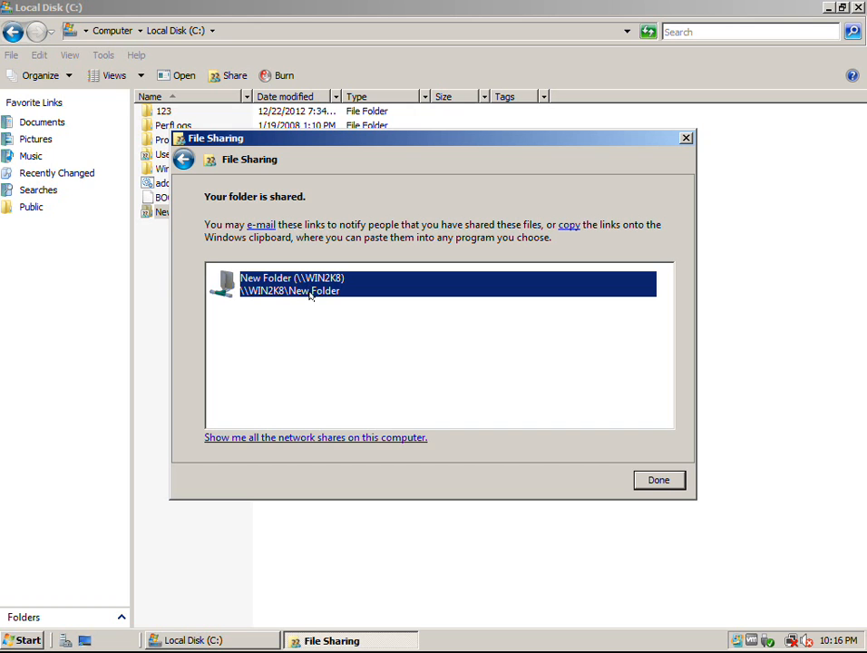
click(659, 478)
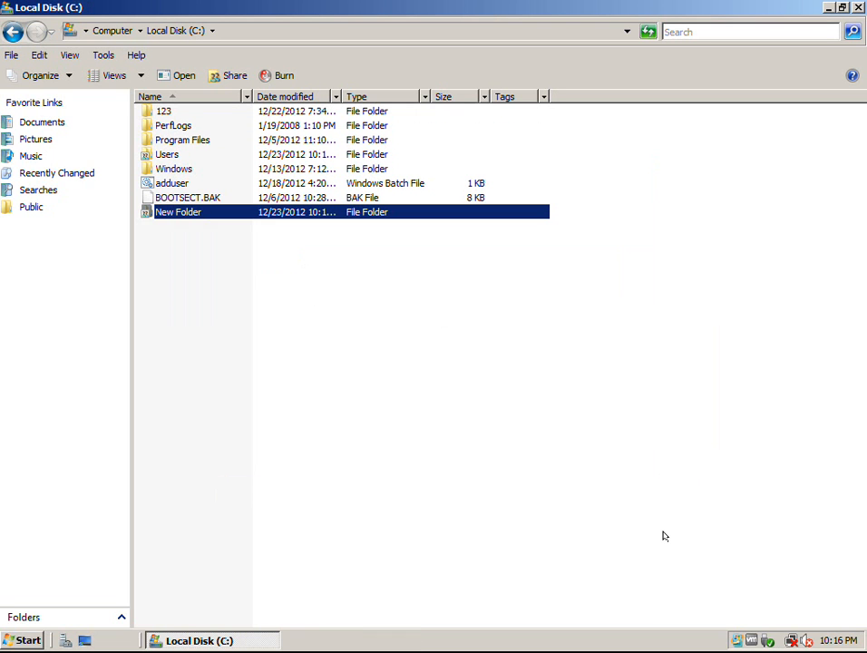
Step: Change New Folder's sharing permissions by adding Everyone to the people it is shared with
right_click(167, 216)
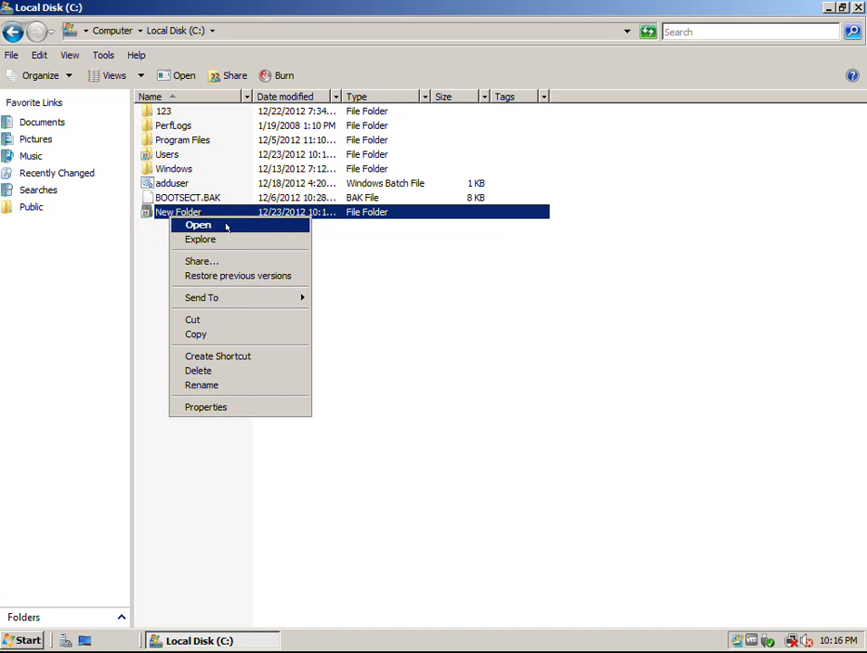
click(228, 263)
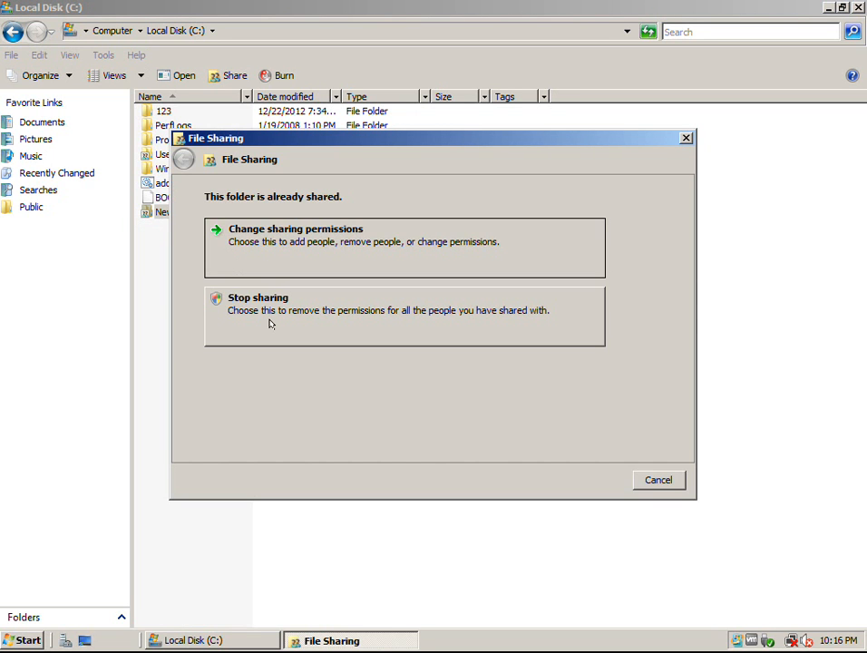
click(257, 233)
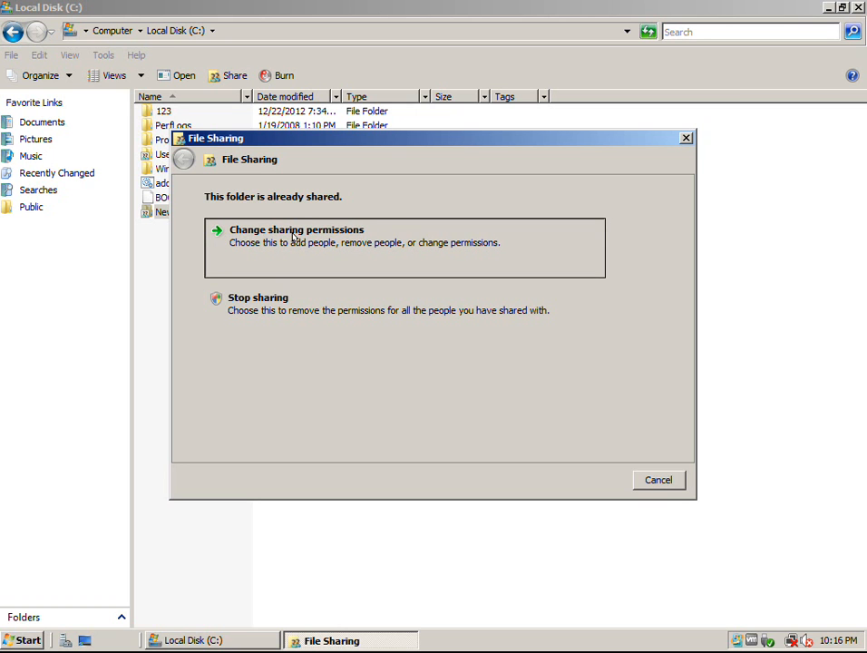
click(554, 273)
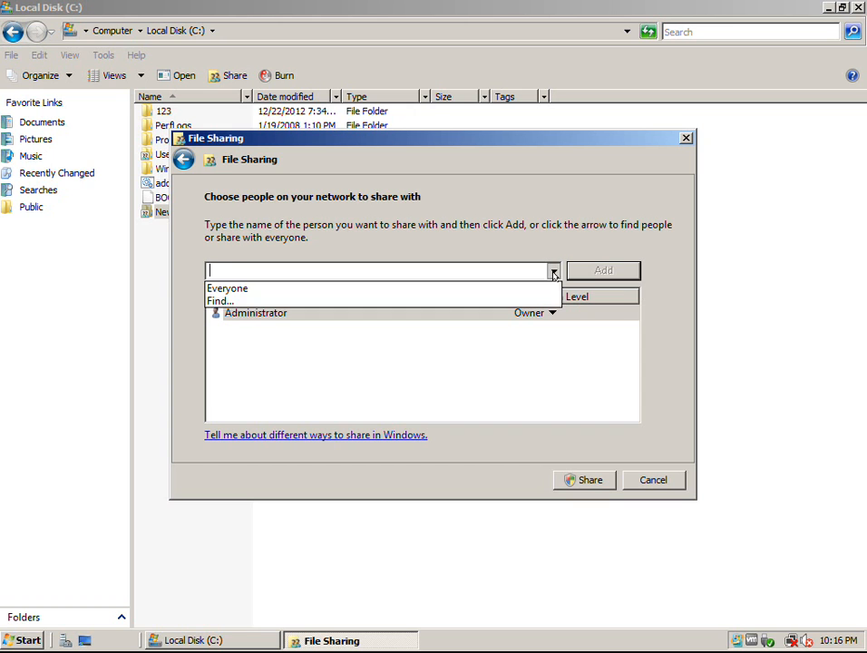
click(554, 272)
click(554, 272)
click(517, 286)
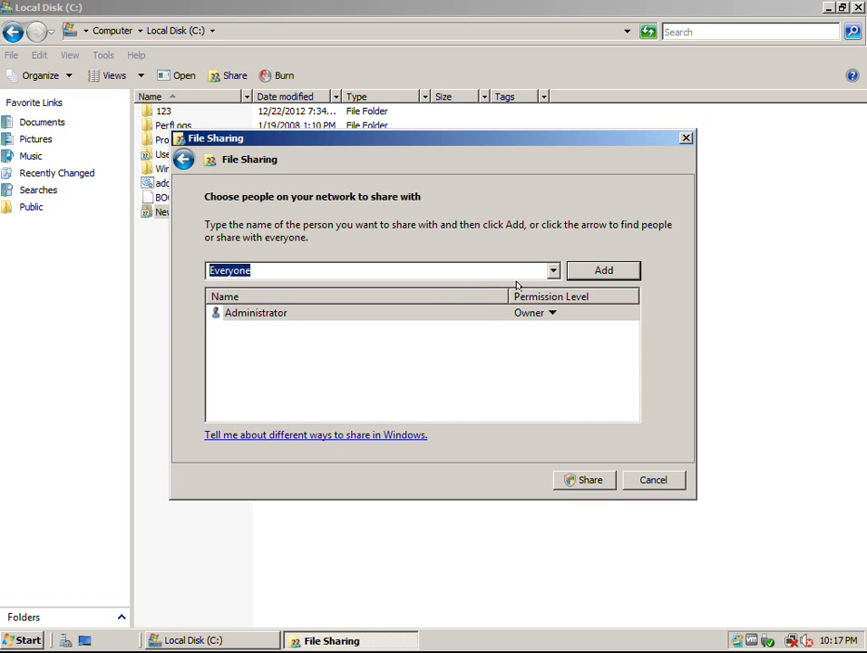
click(571, 273)
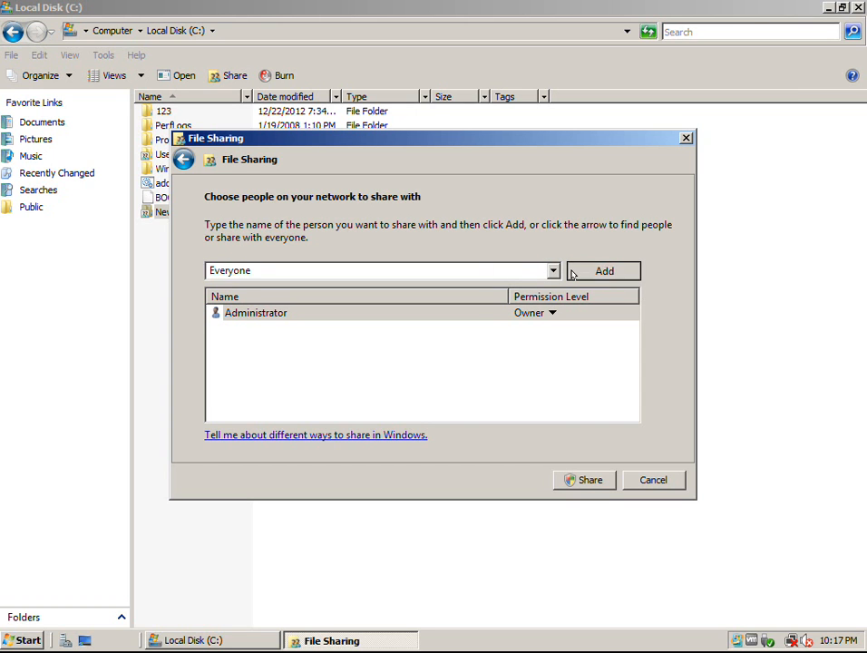
Step: Review the permission levels offered for Administrator and Everyone on the shared New Folder
click(268, 313)
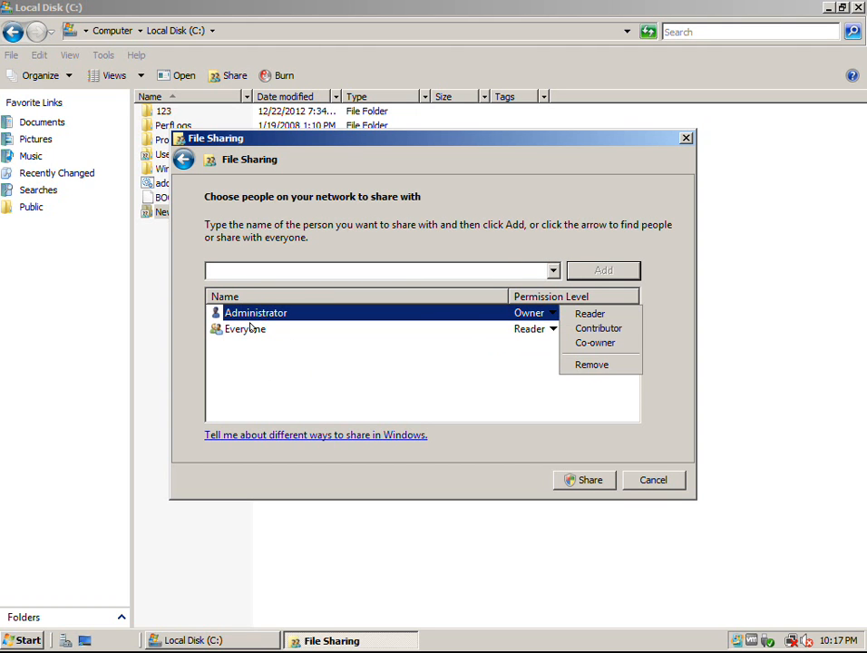
click(251, 329)
click(252, 347)
click(294, 328)
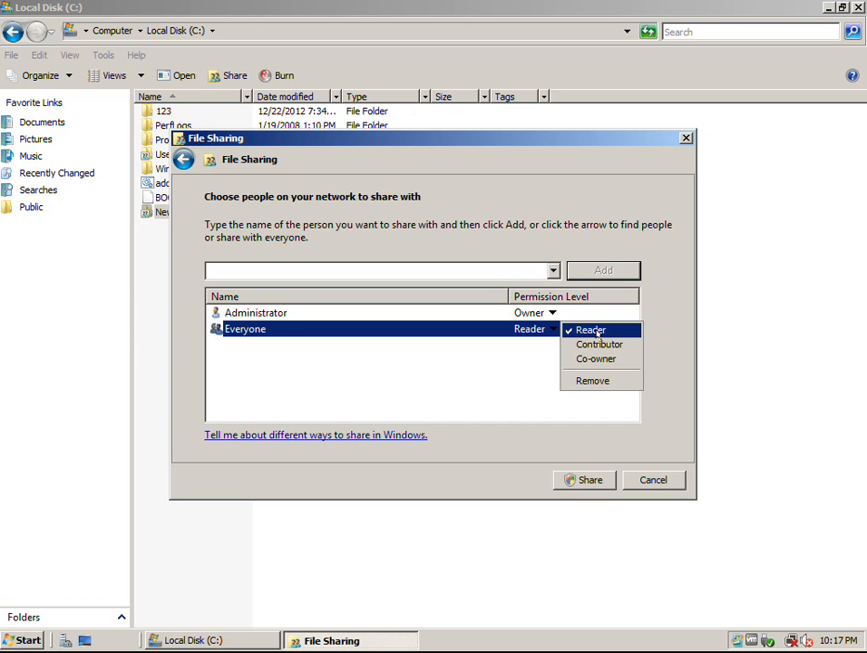
click(561, 313)
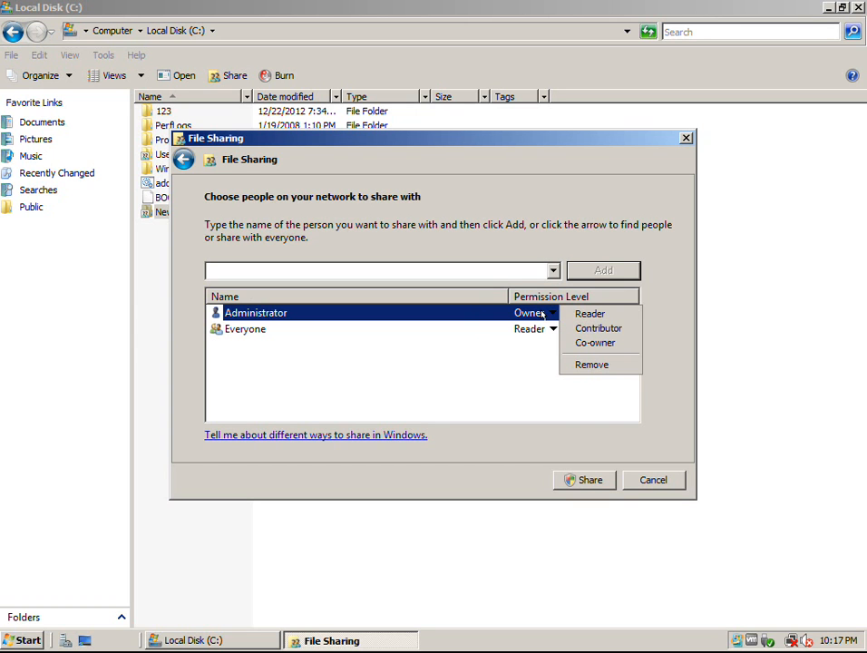
click(553, 271)
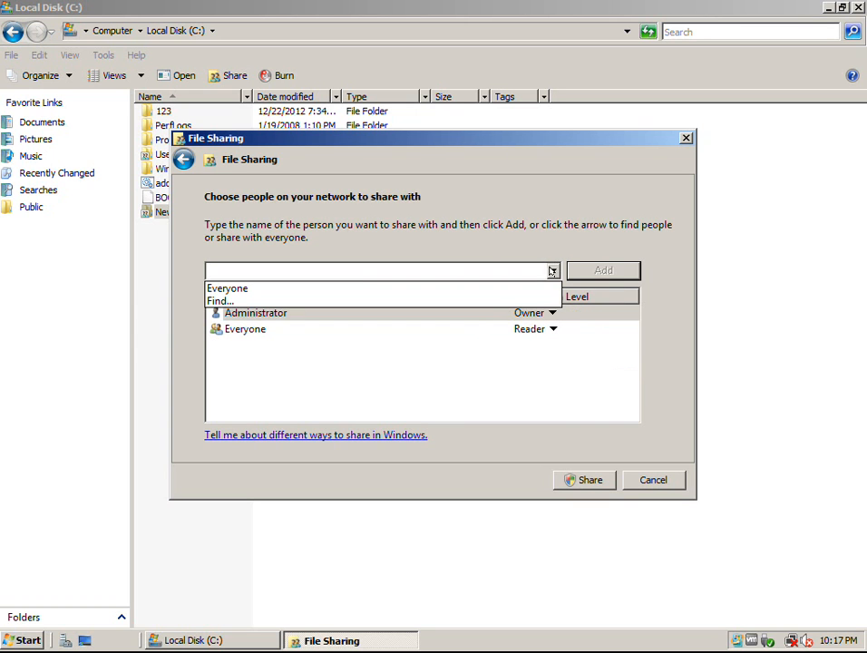
click(222, 300)
drag(312, 159, 580, 193)
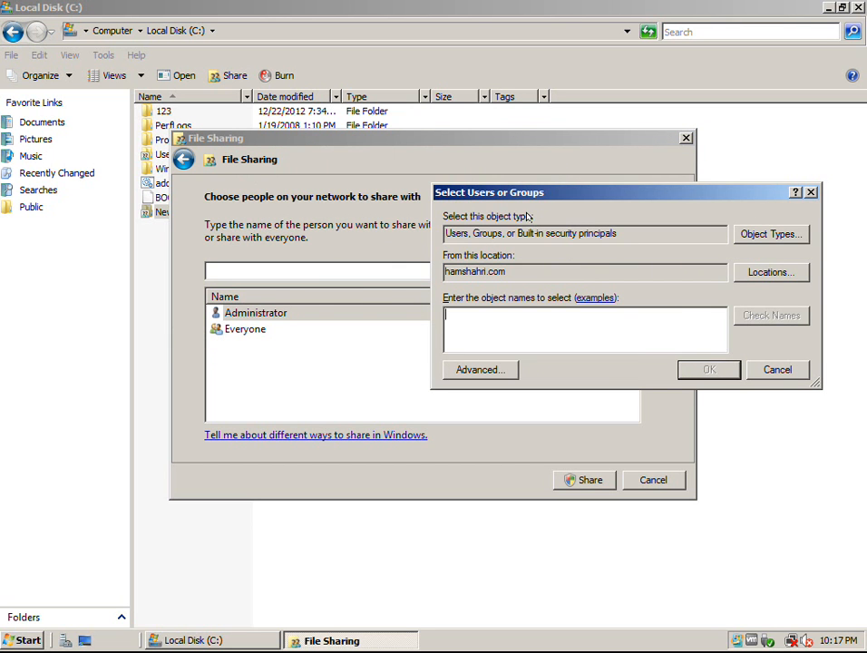
drag(518, 196, 419, 235)
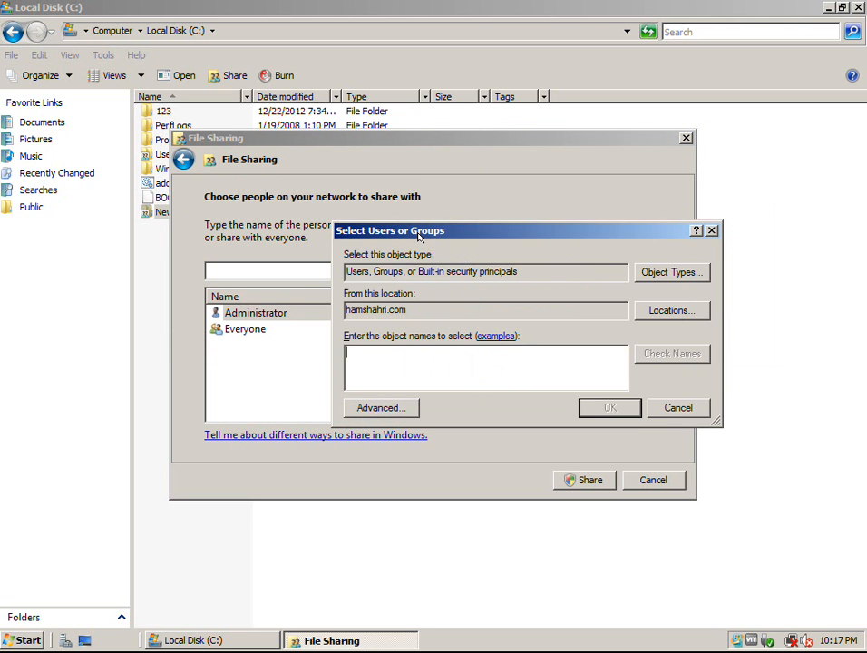
click(711, 230)
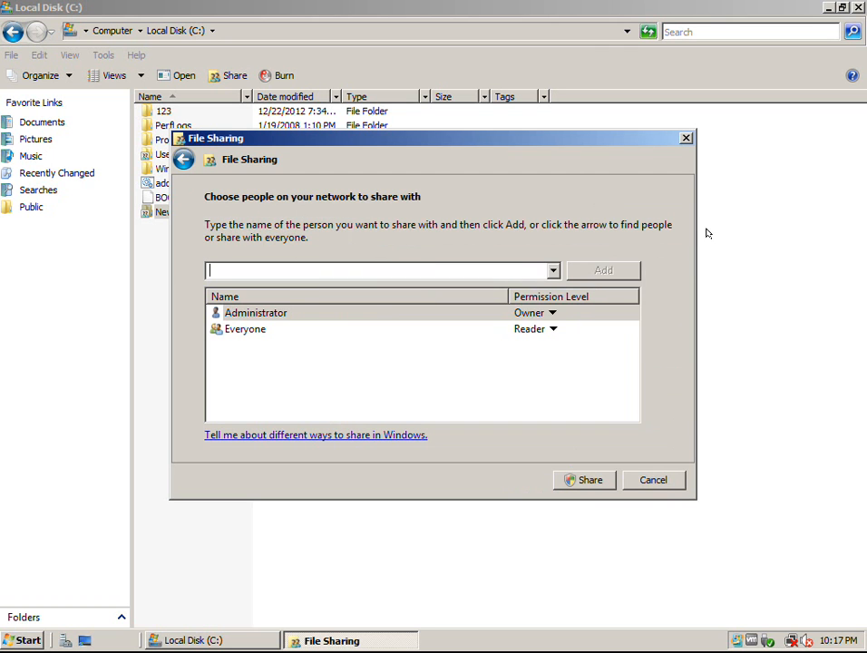
Step: Find the hamshahri.com directory accounts and add the domain user listed directly after Administrators to New Folder's sharing list
click(554, 271)
click(494, 300)
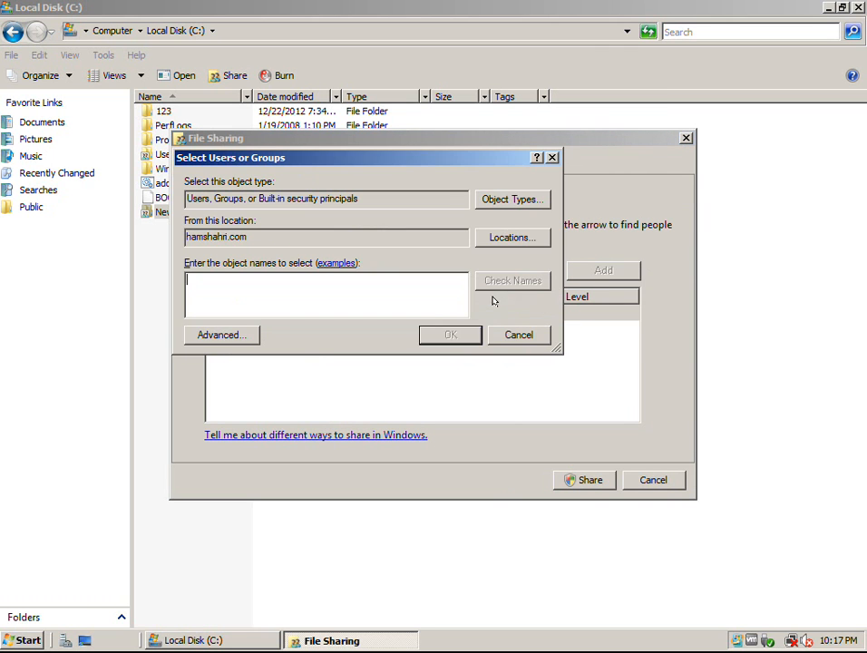
click(237, 334)
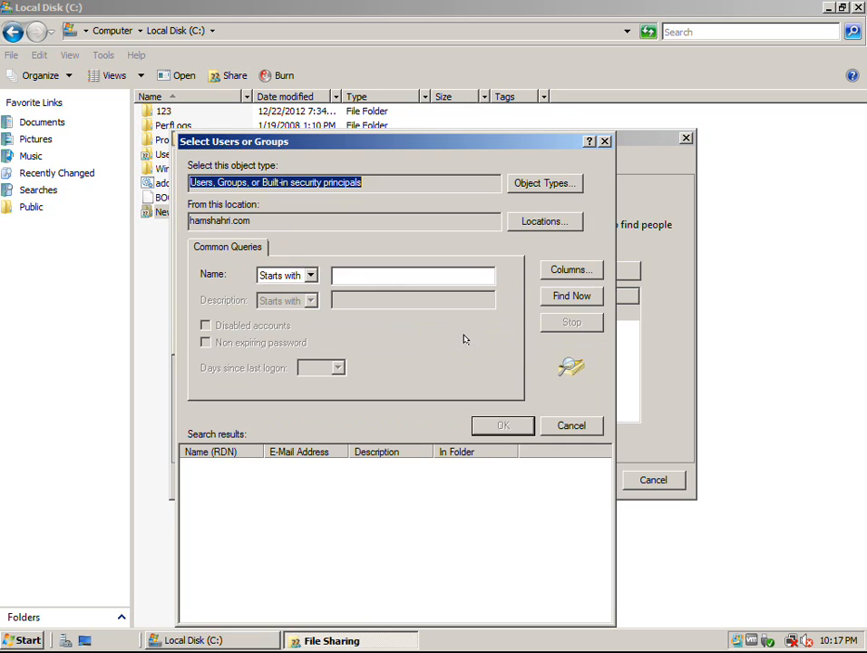
click(571, 296)
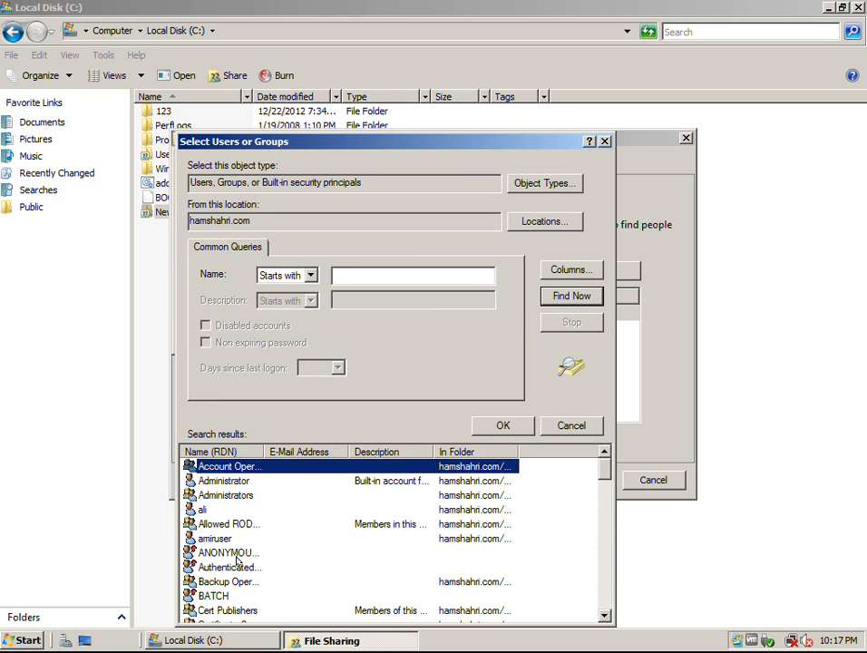
click(200, 511)
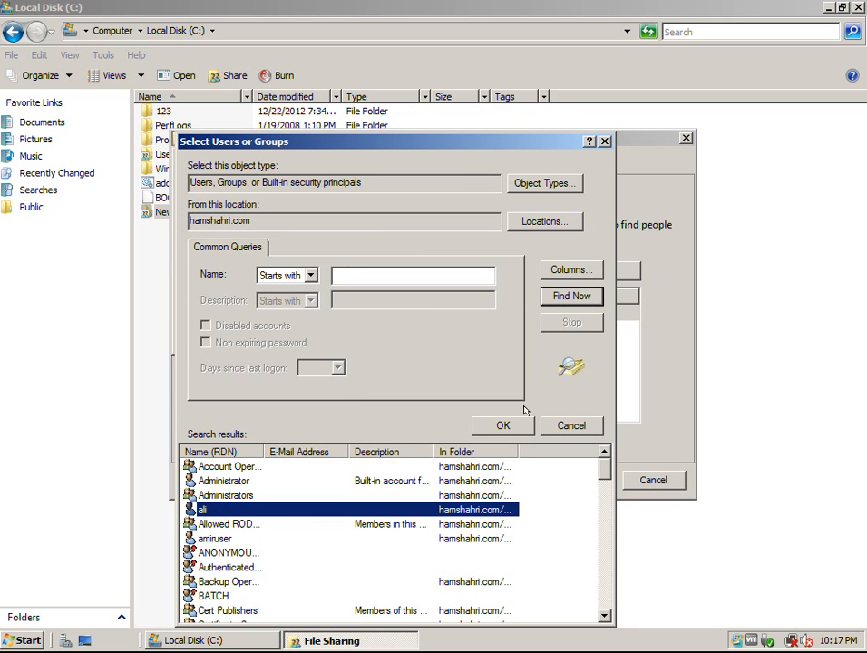
click(504, 426)
click(425, 337)
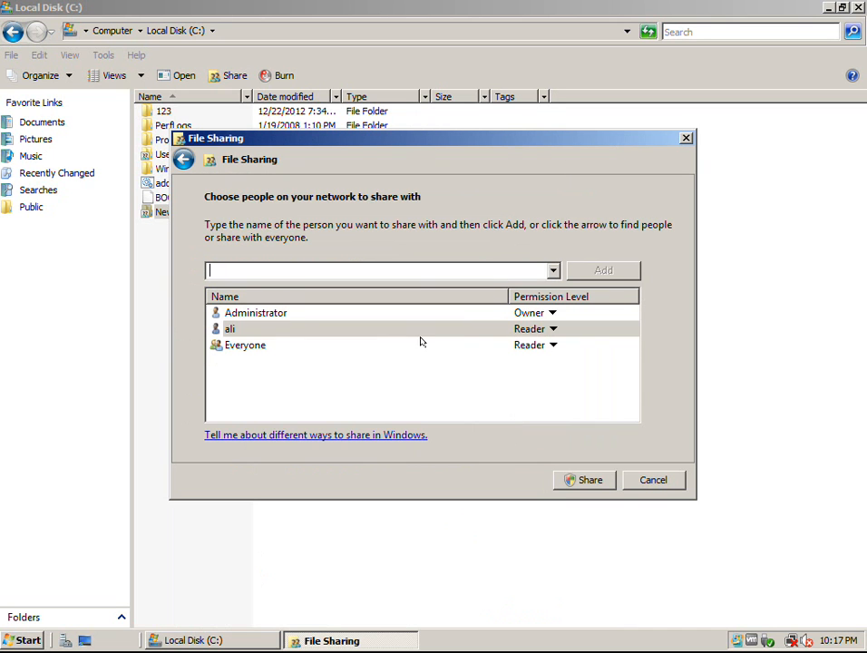
Step: Give the newly added domain user the Co-owner permission level, apply New Folder's sharing, and finish the File Sharing wizard
click(332, 327)
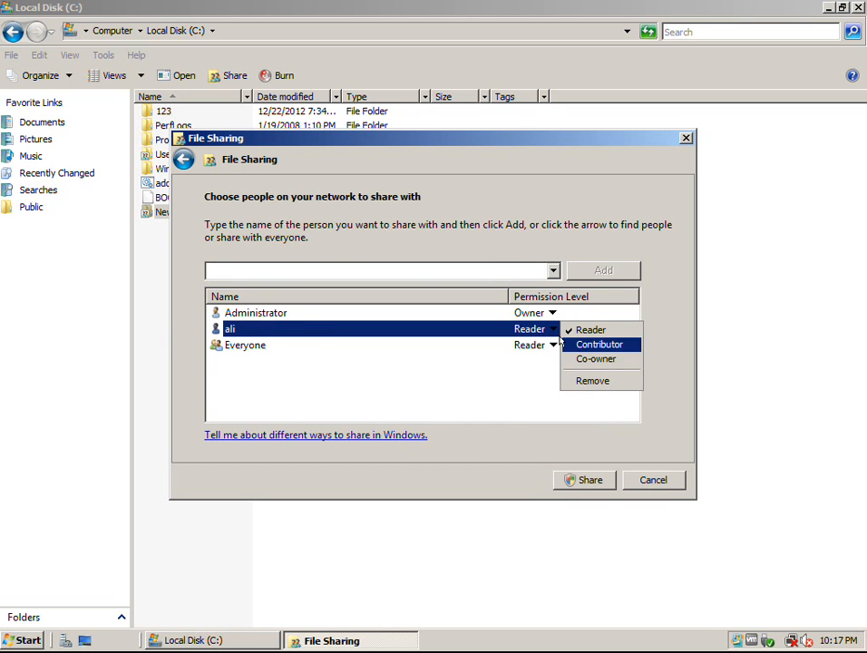
click(589, 358)
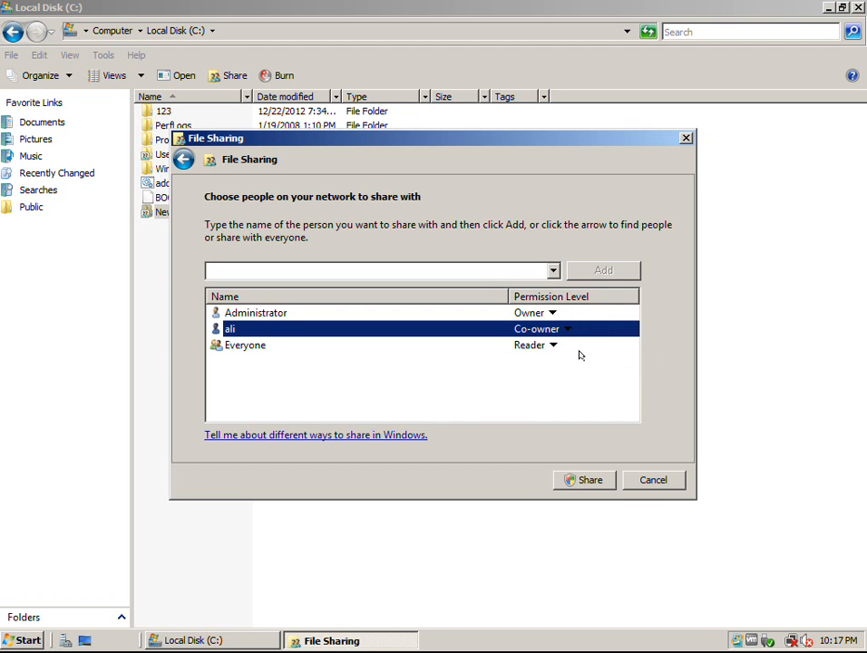
click(581, 479)
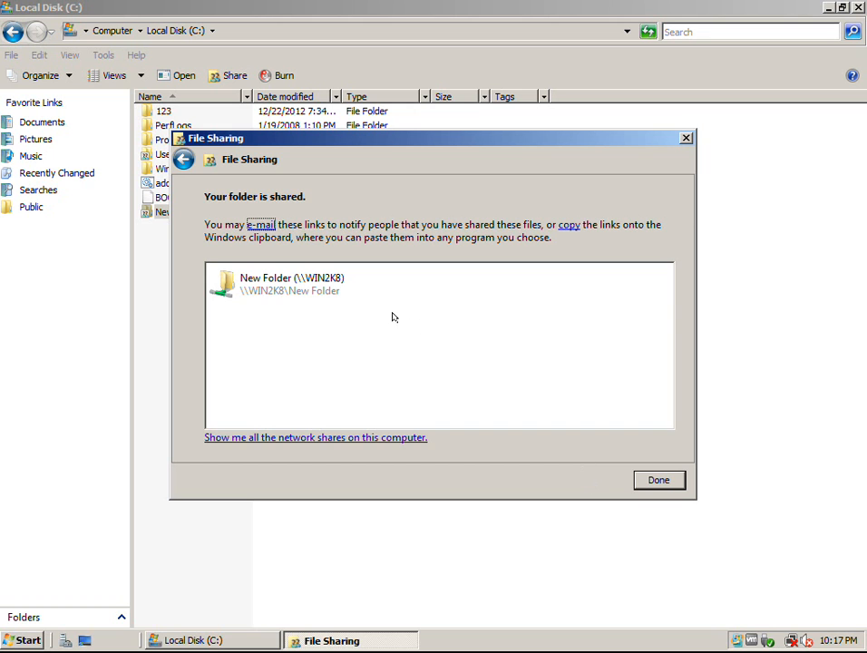
click(656, 479)
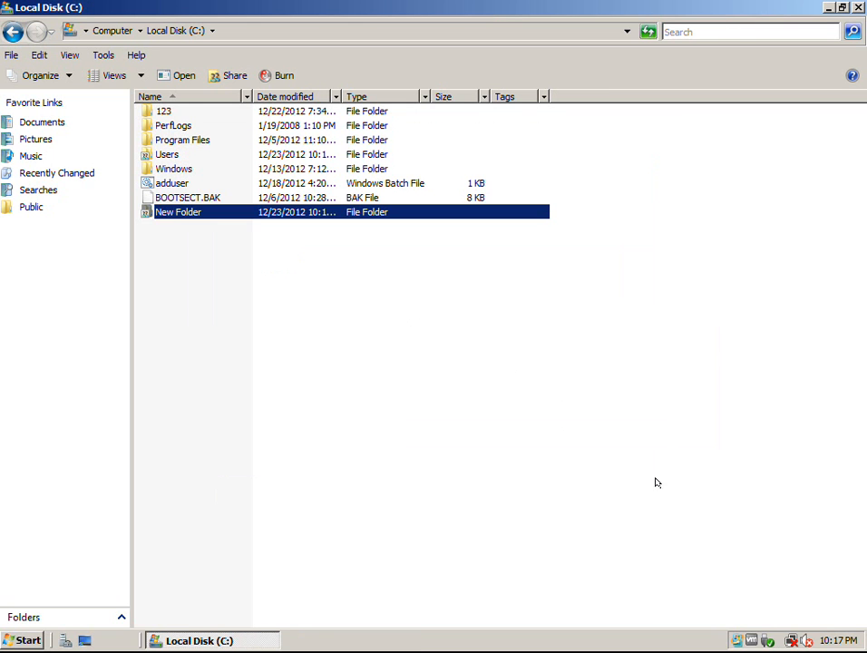
Step: Refresh the Local Disk (C:) file listing and release the pointer from the virtual machine
right_click(220, 252)
click(262, 317)
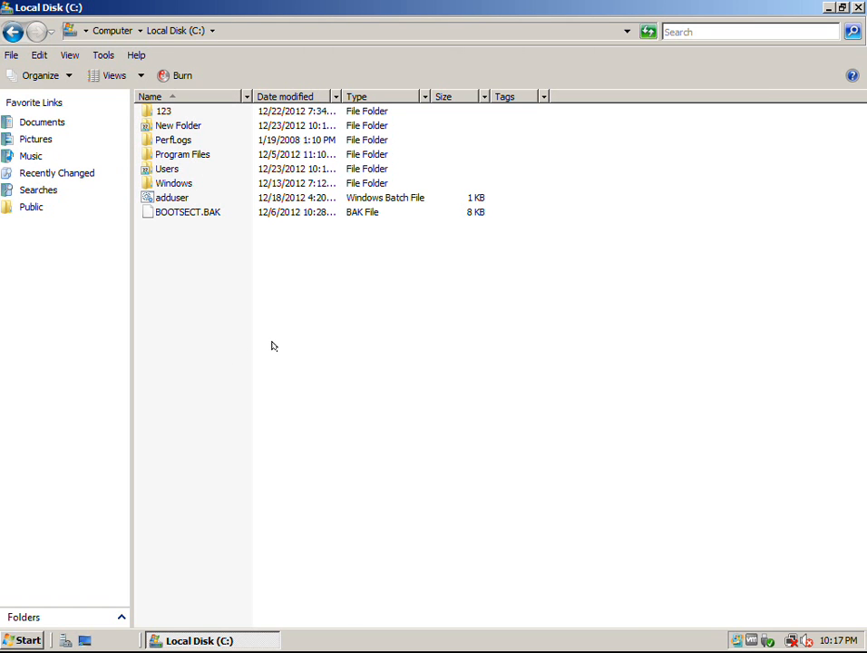
key(ctrl+alt)
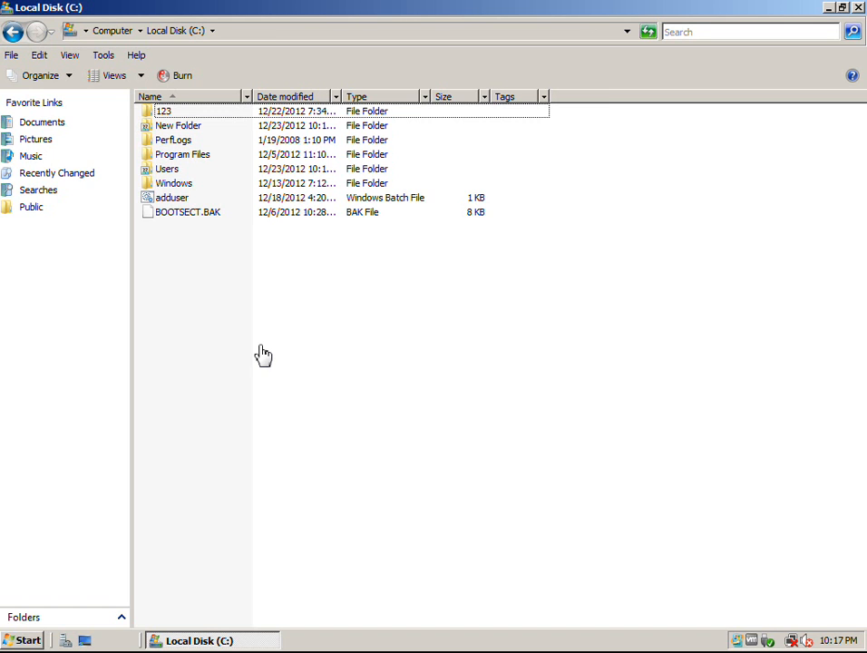